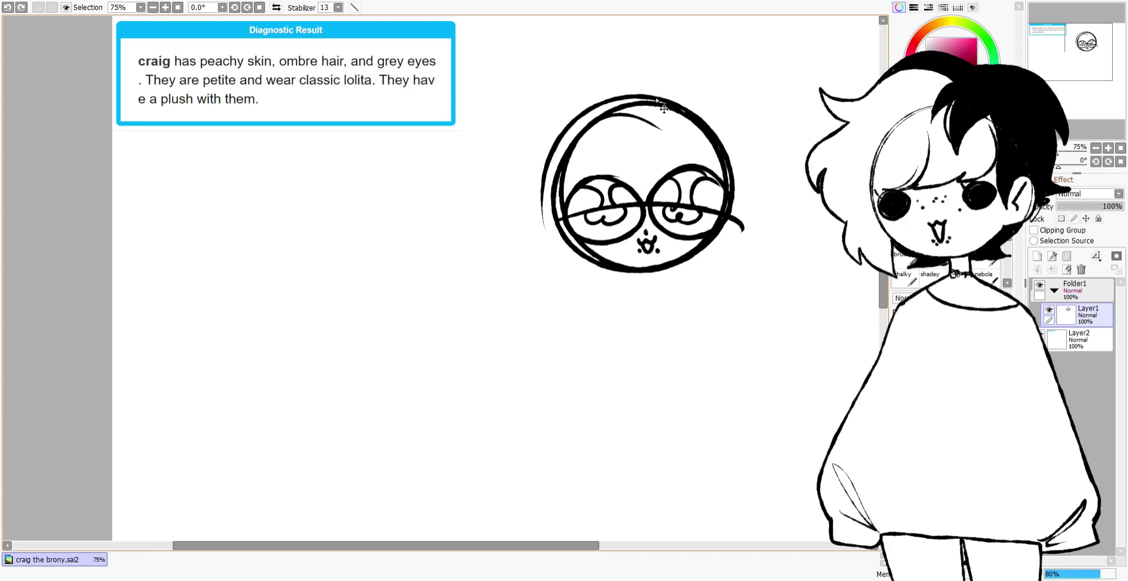
# Sketch pointed bangs parting over the forehead inside the head circle, redoing strands that do not fit
pyautogui.hotkey('ctrl', 'z')
pyautogui.moveTo(611, 117); pyautogui.dragTo(652, 175)
pyautogui.hotkey('ctrl', 'z')
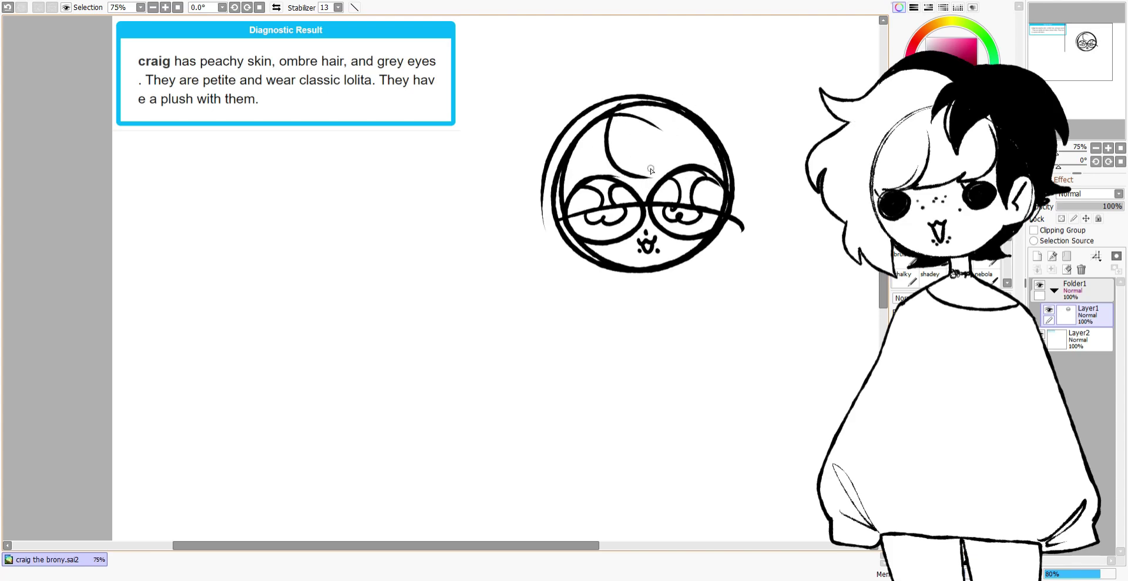
pyautogui.moveTo(629, 111)
pyautogui.mouseDown()
pyautogui.moveTo(701, 179)
pyautogui.moveTo(681, 197)
pyautogui.mouseUp()
pyautogui.hotkey('ctrl', 'z')
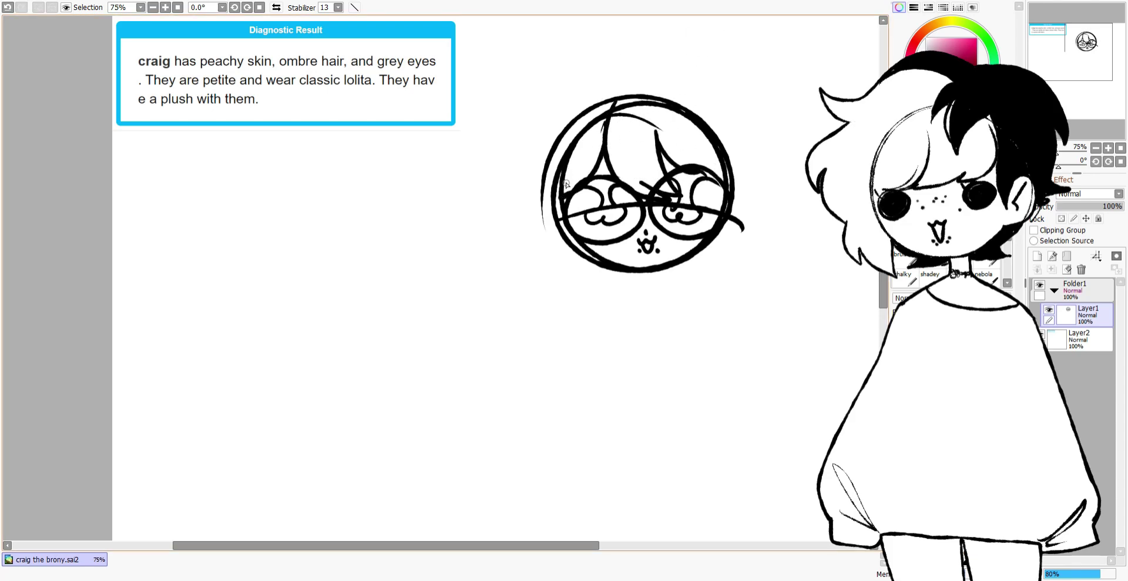
# Sketch the outline of voluminous curly hair around the head, with curled tufts down both sides
pyautogui.moveTo(661, 50)
pyautogui.mouseDown()
pyautogui.moveTo(608, 52)
pyautogui.moveTo(535, 91)
pyautogui.moveTo(499, 144)
pyautogui.mouseUp()
pyautogui.moveTo(500, 150)
pyautogui.mouseDown()
pyautogui.moveTo(445, 219)
pyautogui.moveTo(400, 226)
pyautogui.mouseUp()
pyautogui.hotkey('ctrl', 'z')
pyautogui.moveTo(432, 208); pyautogui.dragTo(419, 271)
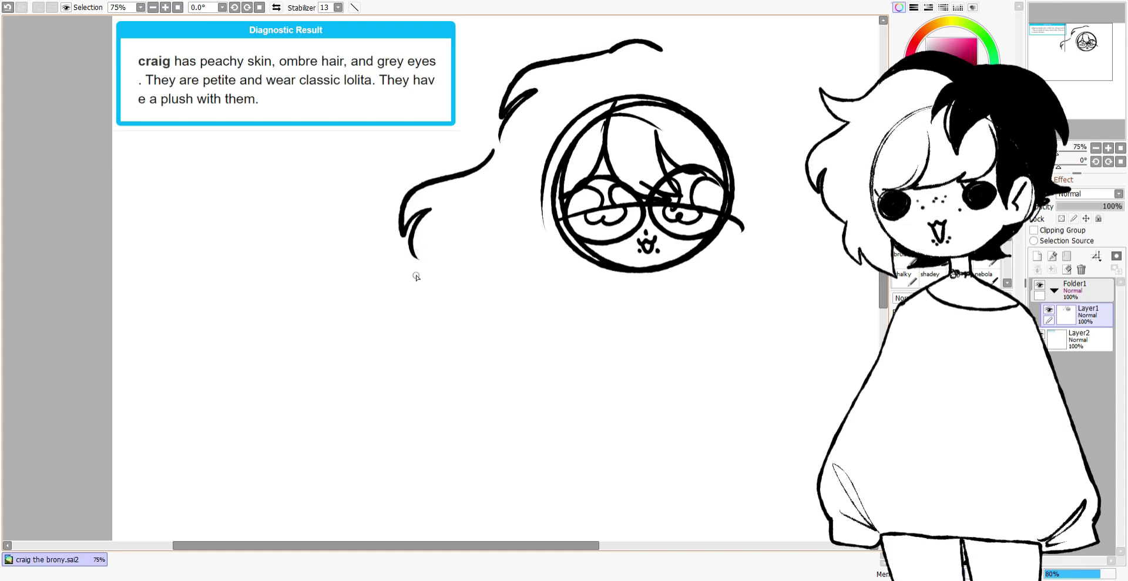
pyautogui.moveTo(397, 375); pyautogui.dragTo(422, 408)
pyautogui.moveTo(425, 417); pyautogui.dragTo(397, 434)
pyautogui.moveTo(388, 418); pyautogui.dragTo(475, 473)
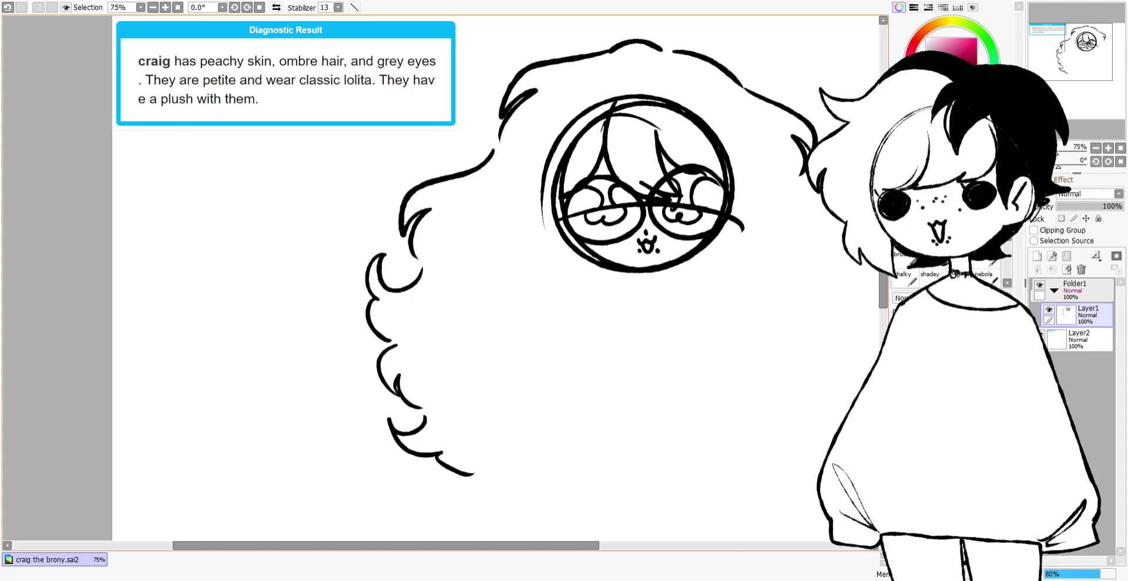
pyautogui.moveTo(828, 275); pyautogui.dragTo(843, 341)
pyautogui.moveTo(821, 367); pyautogui.dragTo(831, 412)
# Sketch the short neck lines directly below the chin
pyautogui.scroll(-3, 774, 419)
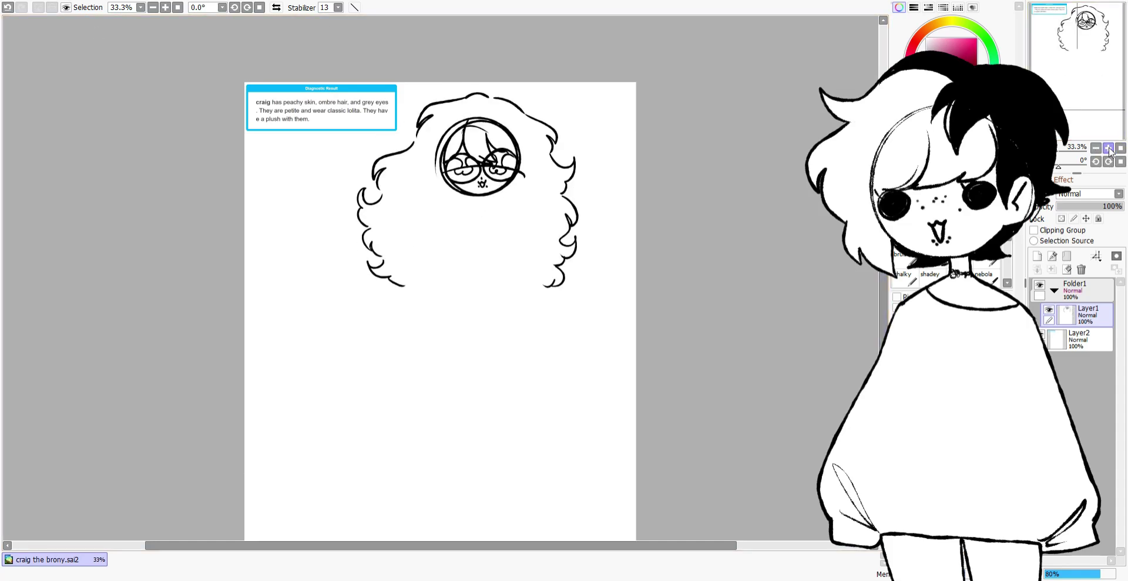
pyautogui.scroll(3, 502, 190)
pyautogui.moveTo(523, 235); pyautogui.dragTo(521, 249)
pyautogui.moveTo(540, 235)
pyautogui.mouseDown()
pyautogui.moveTo(542, 253)
pyautogui.moveTo(476, 305)
pyautogui.moveTo(380, 468)
pyautogui.moveTo(554, 254)
pyautogui.moveTo(587, 352)
pyautogui.mouseUp()
pyautogui.hotkey('ctrl', 'z')
pyautogui.moveTo(546, 352); pyautogui.dragTo(608, 418)
pyautogui.hotkey('ctrl', 'z')
pyautogui.hotkey('ctrl', 'z')
pyautogui.hotkey('ctrl', 'z')
# Fade the head sketch layer to 16% opacity and add a new layer above it
pyautogui.moveTo(1110, 207); pyautogui.dragTo(1067, 206)
pyautogui.click(1036, 256)
# Sketch the arm stretched outward from the shoulder, ending in an open hand with spread fingers
pyautogui.moveTo(504, 244)
pyautogui.mouseDown()
pyautogui.moveTo(195, 377)
pyautogui.moveTo(481, 257)
pyautogui.moveTo(238, 374)
pyautogui.moveTo(206, 425)
pyautogui.moveTo(201, 400)
pyautogui.moveTo(215, 367)
pyautogui.moveTo(215, 392)
pyautogui.mouseUp()
pyautogui.hotkey('ctrl', 'z')
pyautogui.hotkey('ctrl', 'z')
pyautogui.moveTo(200, 392)
pyautogui.mouseDown()
pyautogui.moveTo(216, 367)
pyautogui.moveTo(225, 446)
pyautogui.moveTo(255, 391)
pyautogui.moveTo(209, 407)
pyautogui.moveTo(234, 433)
pyautogui.moveTo(272, 387)
pyautogui.moveTo(466, 305)
pyautogui.mouseUp()
pyautogui.hotkey('ctrl', 'z')
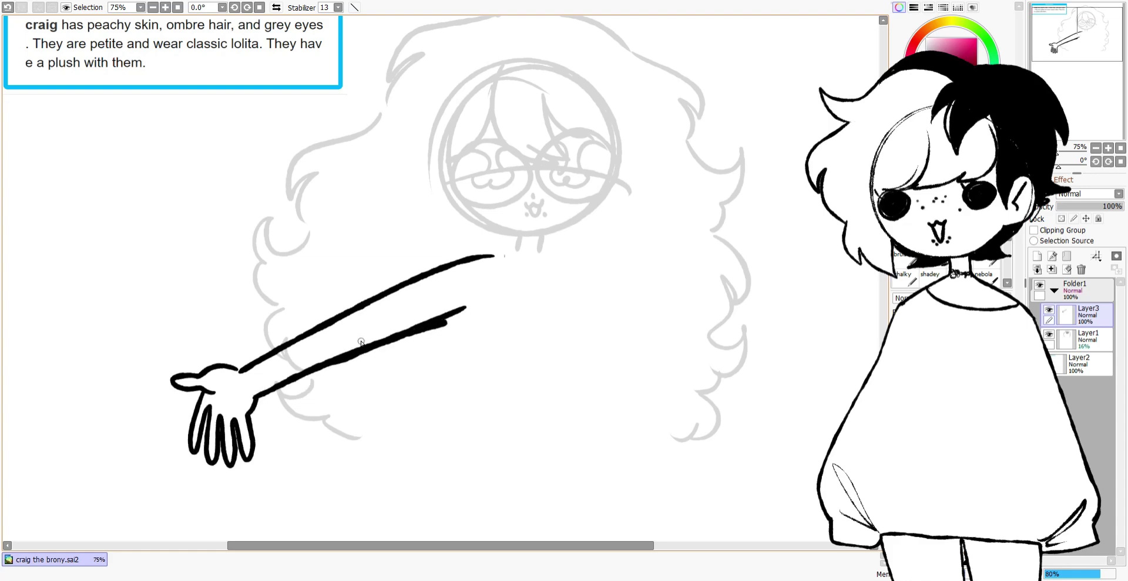
# Sketch the other arm bent at the elbow in a mirrored view, with the hand raised and index finger pointing up
pyautogui.press('h')
pyautogui.hotkey('ctrl', 'z')
pyautogui.moveTo(331, 254); pyautogui.dragTo(234, 370)
pyautogui.moveTo(262, 270); pyautogui.dragTo(235, 370)
pyautogui.moveTo(252, 254)
pyautogui.mouseDown()
pyautogui.moveTo(208, 359)
pyautogui.moveTo(230, 147)
pyautogui.mouseUp()
pyautogui.hotkey('ctrl', 'z')
pyautogui.hotkey('ctrl', 'z')
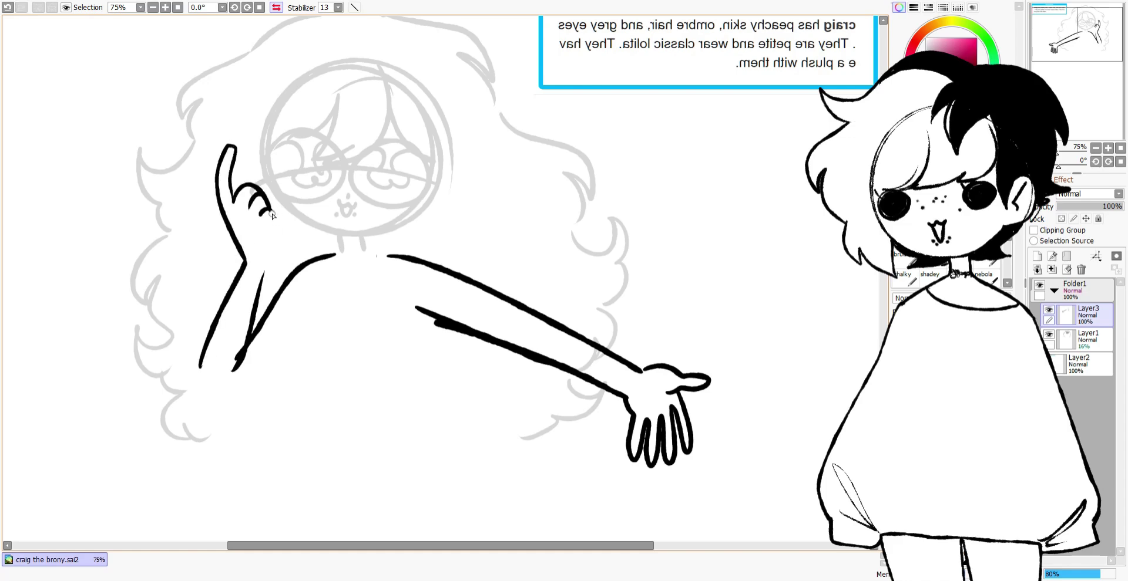
pyautogui.moveTo(210, 364); pyautogui.dragTo(308, 338)
# Sketch the rounded chest between the arms and the short lines of the waist beneath it
pyautogui.moveTo(308, 299); pyautogui.dragTo(344, 393)
pyautogui.scroll(-3, 344, 393)
pyautogui.moveTo(350, 251)
pyautogui.mouseDown()
pyautogui.moveTo(433, 173)
pyautogui.moveTo(433, 189)
pyautogui.mouseUp()
pyautogui.hotkey('ctrl', 'z')
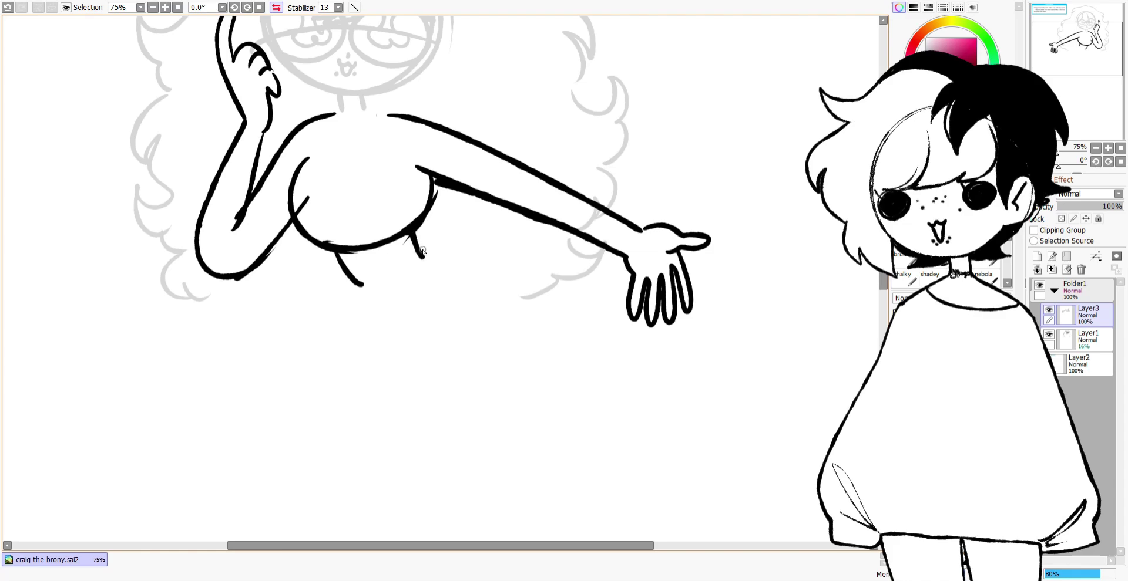
# Sketch the wide curves of the hips below the waist with the canvas view unmirrored, plus curved hair locks over the cheeks
pyautogui.press('h')
pyautogui.moveTo(449, 244); pyautogui.dragTo(317, 393)
pyautogui.moveTo(519, 284); pyautogui.dragTo(587, 451)
pyautogui.scroll(4, 474, 181)
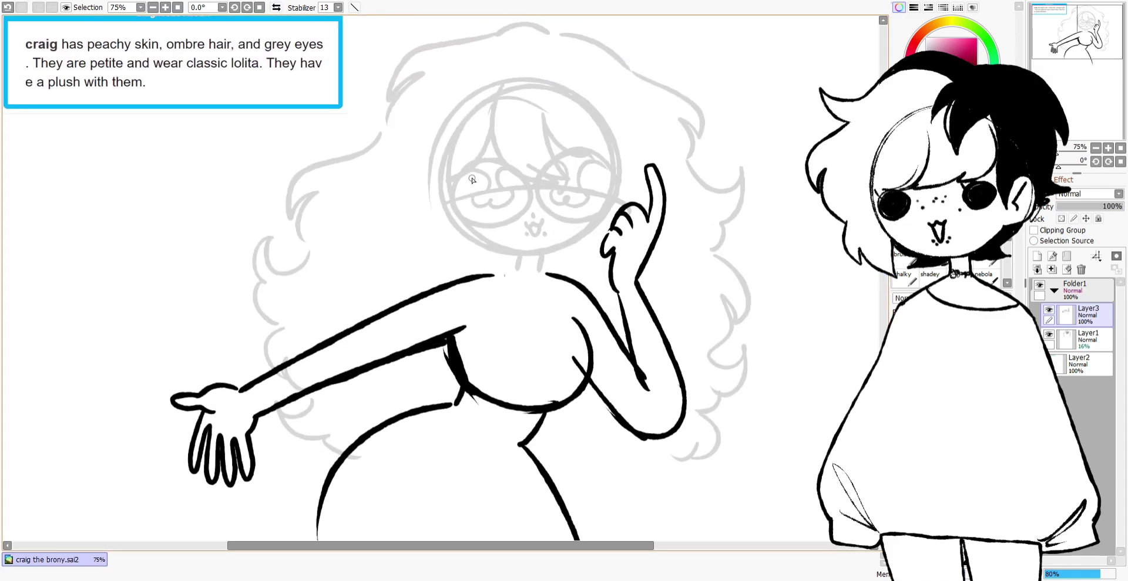
# Sketch both long legs down from the hips, ending in pointed feet near the canvas bottom
pyautogui.scroll(-4, 568, 233)
pyautogui.moveTo(400, 222); pyautogui.dragTo(411, 306)
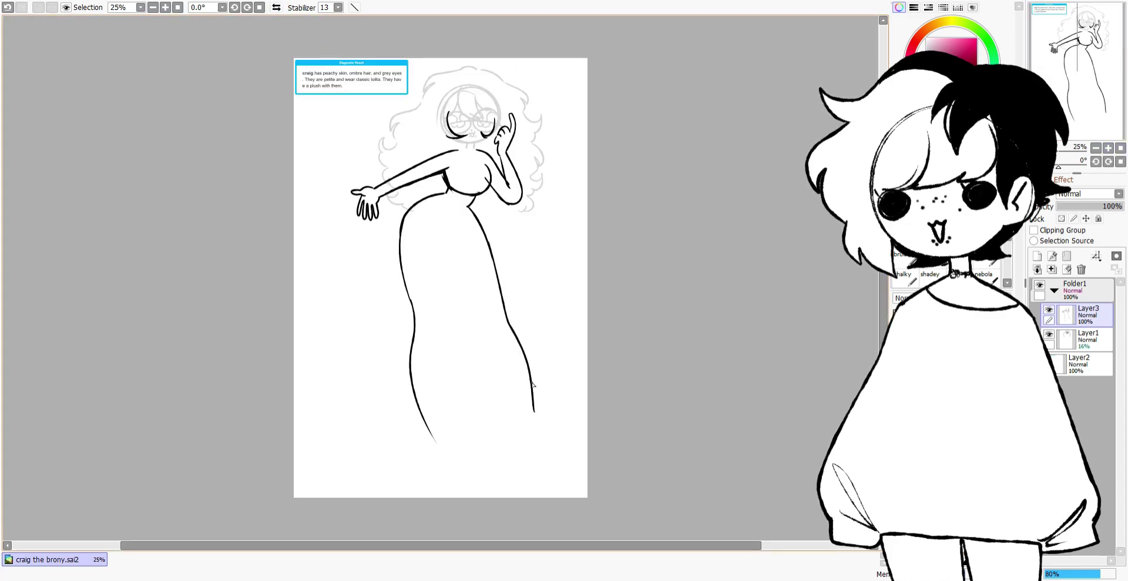
pyautogui.scroll(1, 536, 405)
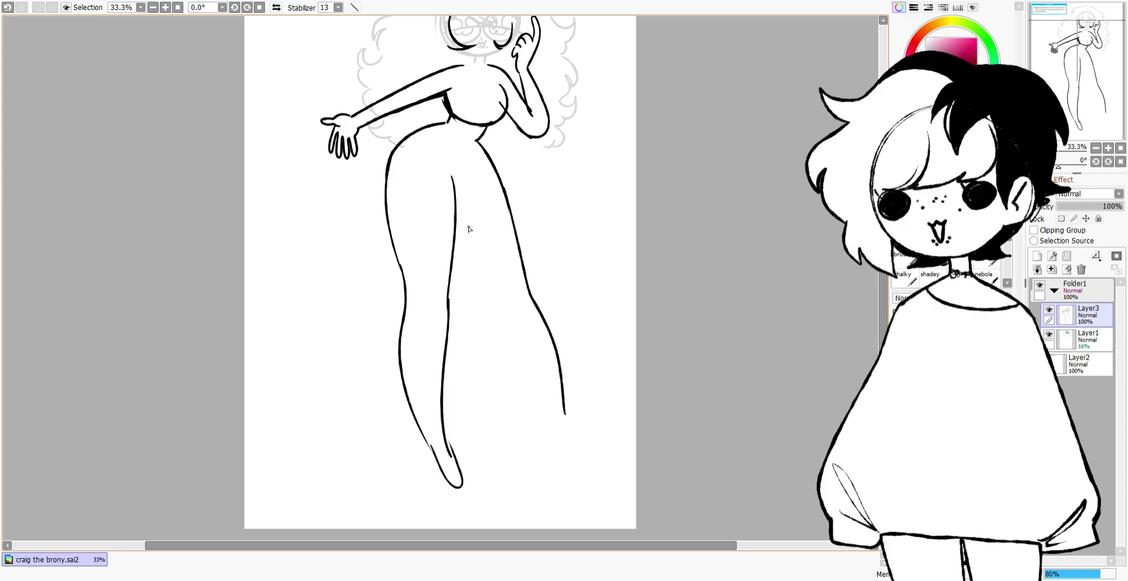
pyautogui.moveTo(556, 425); pyautogui.dragTo(570, 473)
# Remove the guide circles around the face and restore the head sketch layer to 100% opacity
pyautogui.scroll(2, 538, 369)
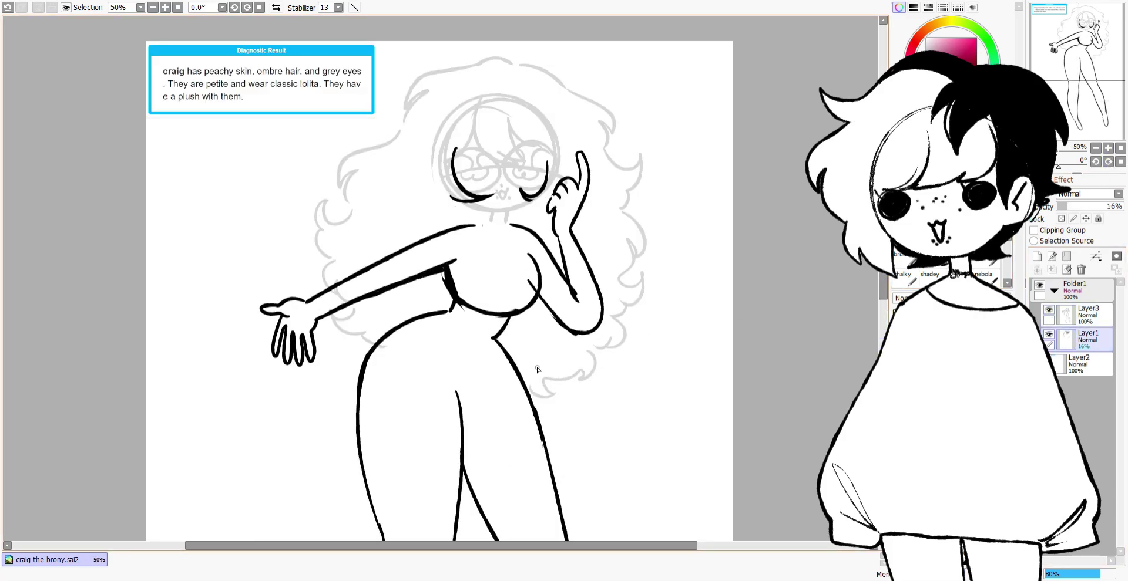
pyautogui.hotkey('ctrl', 'z')
pyautogui.hotkey('ctrl', 'z')
pyautogui.hotkey('ctrl', 'z')
pyautogui.hotkey('ctrl', 'z')
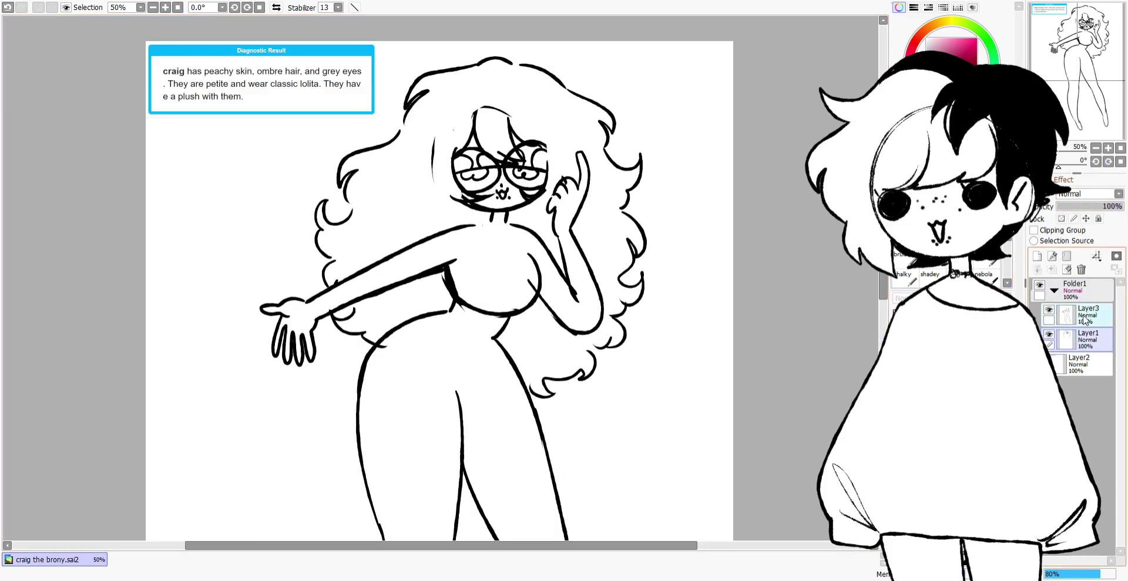
pyautogui.hotkey('ctrl', 'z')
# Sketch the ruffled bib collar, bodice buttons, puffed sleeve and waist sash on the merged sketch layer
pyautogui.moveTo(484, 215); pyautogui.dragTo(505, 221)
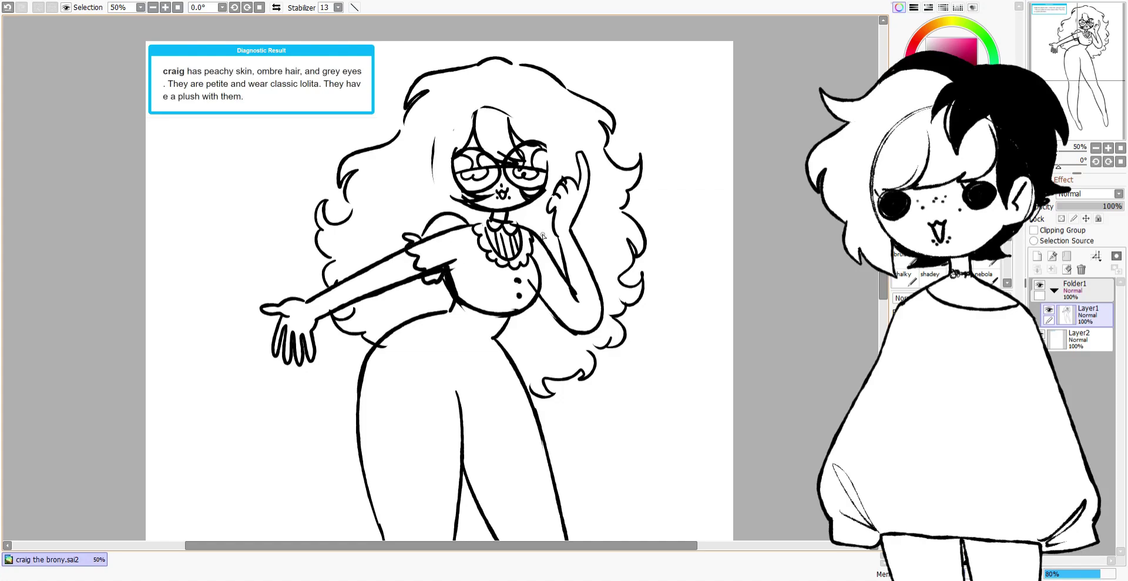
pyautogui.scroll(-5, 490, 194)
pyautogui.moveTo(451, 194); pyautogui.dragTo(497, 216)
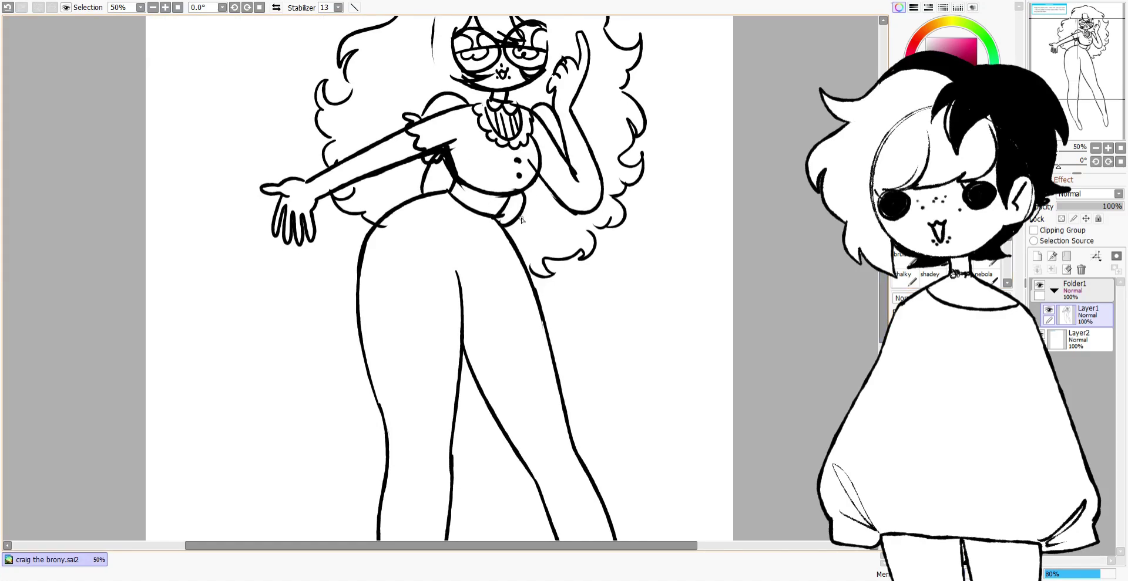
# Sketch a flared skirt from the waist over the legs, finished with a ruffled hem below the knees
pyautogui.press('h')
pyautogui.moveTo(381, 225)
pyautogui.mouseDown()
pyautogui.moveTo(218, 458)
pyautogui.moveTo(552, 502)
pyautogui.mouseUp()
pyautogui.moveTo(505, 224); pyautogui.dragTo(642, 502)
pyautogui.moveTo(642, 501); pyautogui.dragTo(537, 495)
pyautogui.press('h')
pyautogui.scroll(-3, 440, 276)
pyautogui.moveTo(329, 293)
pyautogui.mouseDown()
pyautogui.moveTo(252, 449)
pyautogui.moveTo(578, 422)
pyautogui.moveTo(669, 382)
pyautogui.mouseUp()
pyautogui.click(1120, 148)
pyautogui.scroll(1, 370, 349)
pyautogui.click(1120, 149)
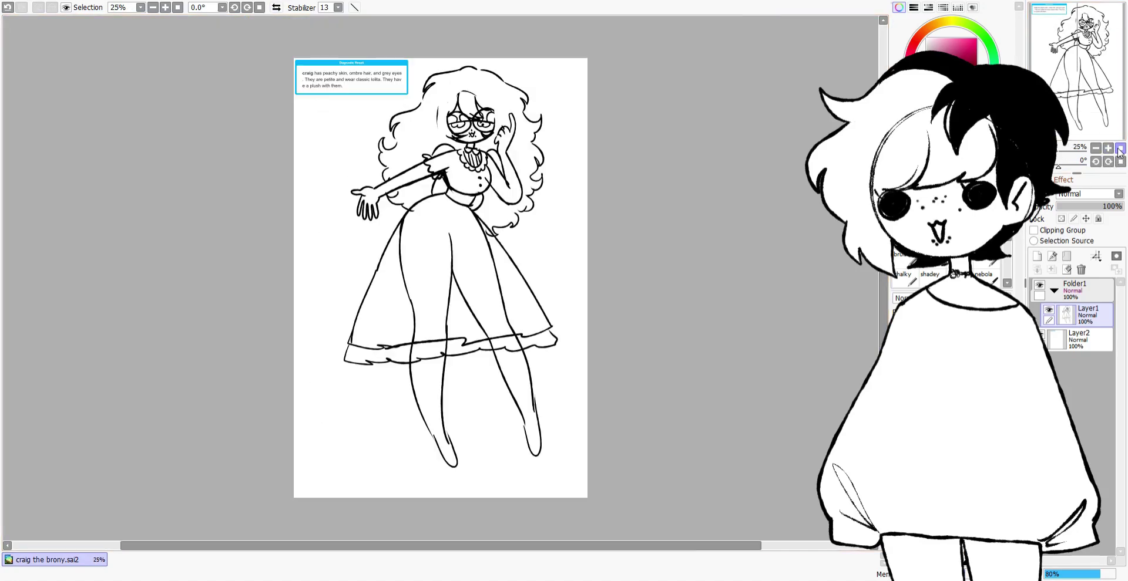
# Transform the figure sketch to be slightly larger and shifted toward the canvas's left side
pyautogui.hotkey('ctrl', 't')
pyautogui.moveTo(441, 265); pyautogui.dragTo(416, 261)
pyautogui.press('Return')
# Fade the figure sketch to 25% opacity and sketch a stitched bunny plush under the open hand on a new layer
pyautogui.click(1036, 256)
pyautogui.moveTo(1118, 206); pyautogui.dragTo(1073, 206)
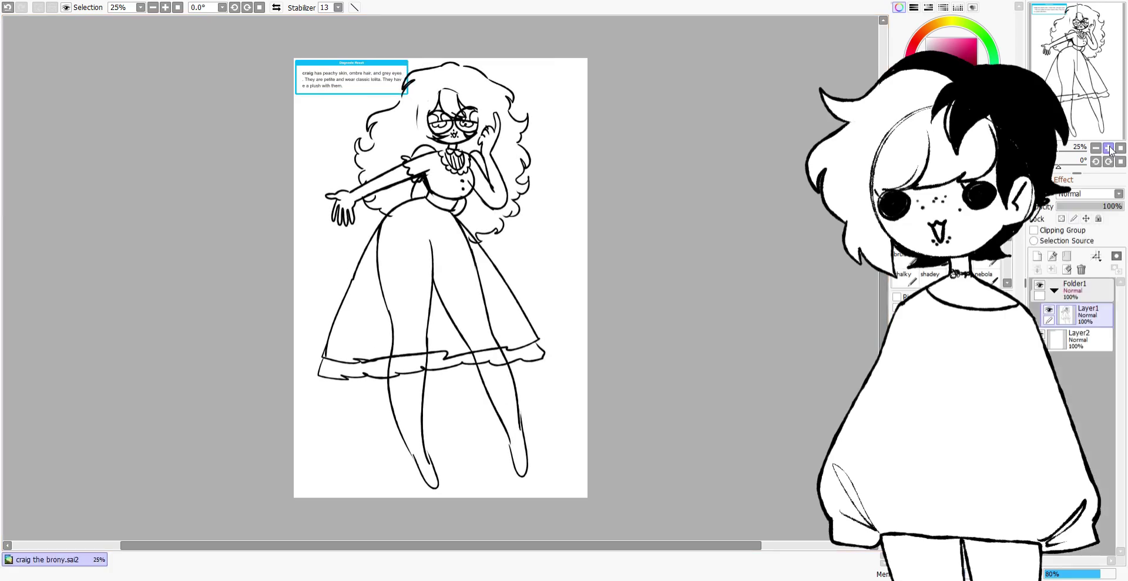
pyautogui.scroll(1, 441, 353)
pyautogui.moveTo(216, 221); pyautogui.dragTo(240, 222)
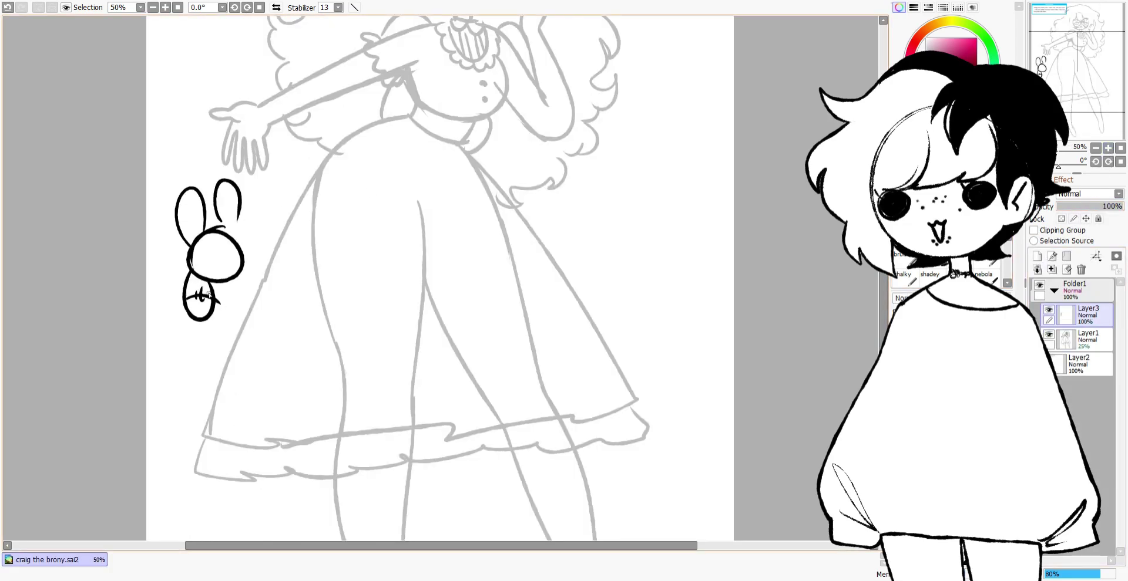
pyautogui.moveTo(243, 256); pyautogui.dragTo(247, 309)
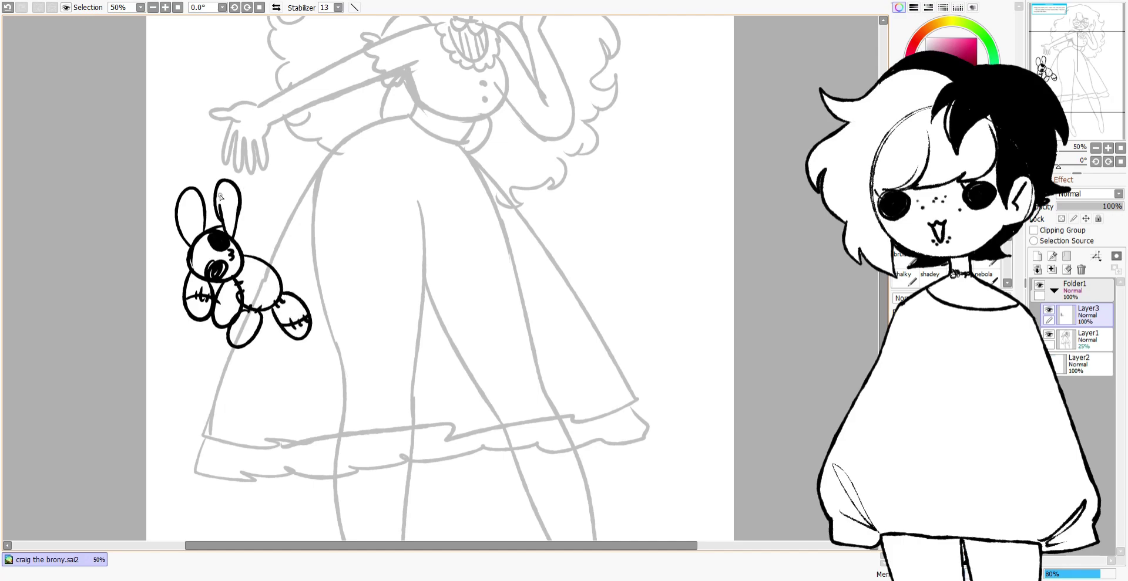
# Restore the figure sketch layer to 100% opacity and merge the plush layer down into it
pyautogui.click(1087, 340)
pyautogui.moveTo(1075, 206); pyautogui.dragTo(1122, 206)
pyautogui.click(1086, 315)
pyautogui.click(1051, 270)
pyautogui.click(1120, 149)
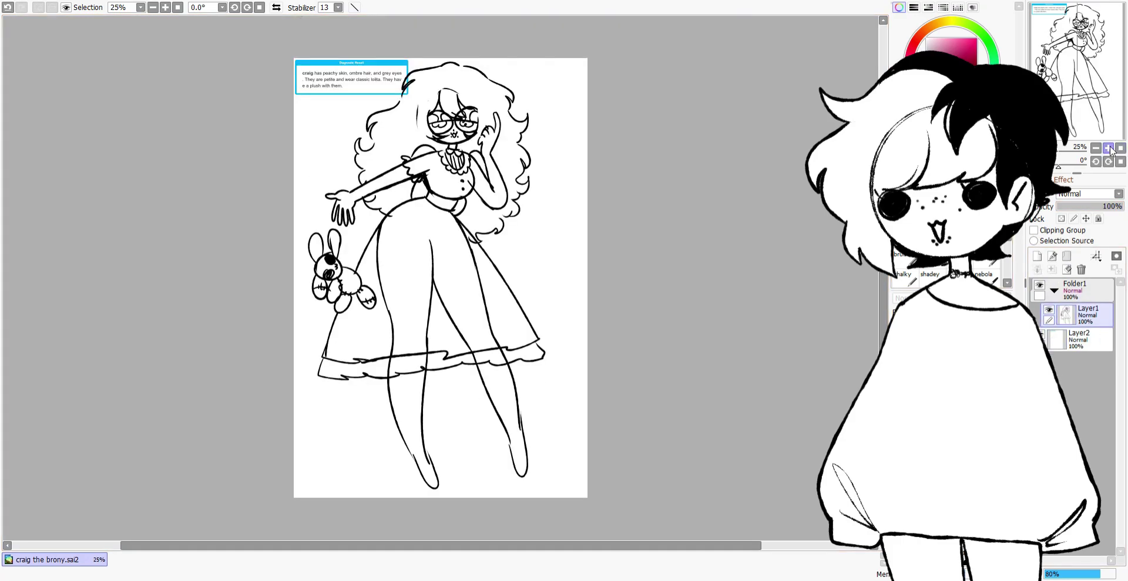
# Fade the description text layer to 18% opacity and the figure sketch layer to 13%
pyautogui.click(1108, 148)
pyautogui.scroll(3, 441, 282)
pyautogui.click(1078, 340)
pyautogui.moveTo(1122, 206); pyautogui.dragTo(1061, 207)
pyautogui.click(1087, 315)
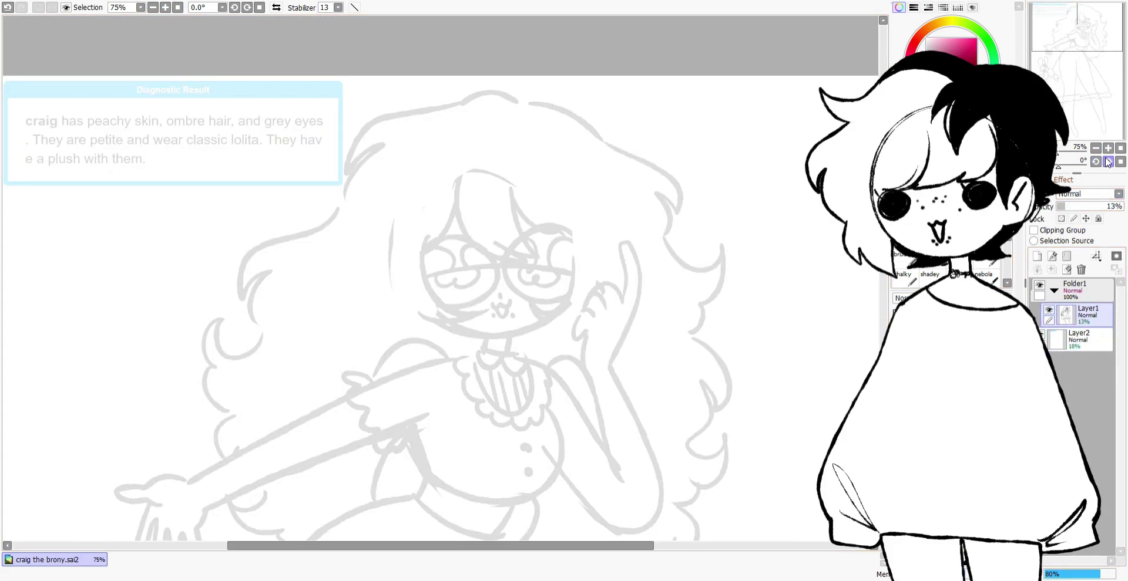
# Add a new line-art layer and ink the bangs and the hair lock framing the cheek on the outstretched arm's side
pyautogui.click(1108, 148)
pyautogui.press('h')
pyautogui.click(1037, 256)
pyautogui.moveTo(325, 124)
pyautogui.mouseDown()
pyautogui.moveTo(360, 256)
pyautogui.moveTo(438, 266)
pyautogui.mouseUp()
pyautogui.moveTo(410, 165)
pyautogui.mouseDown()
pyautogui.moveTo(435, 264)
pyautogui.moveTo(459, 237)
pyautogui.mouseUp()
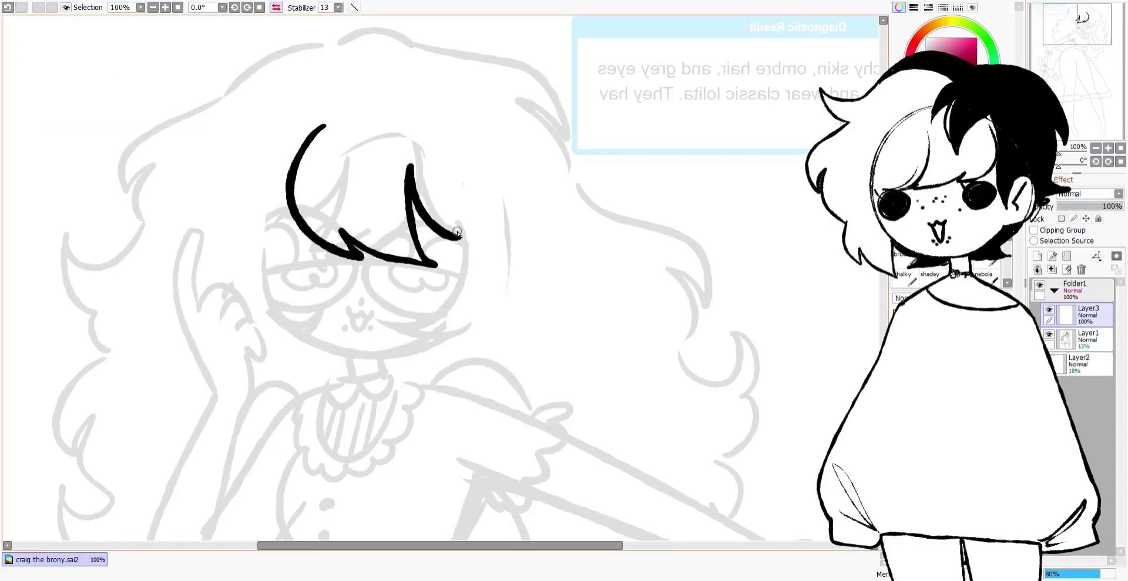
pyautogui.moveTo(450, 194)
pyautogui.mouseDown()
pyautogui.moveTo(389, 324)
pyautogui.moveTo(530, 224)
pyautogui.mouseUp()
pyautogui.moveTo(509, 233); pyautogui.dragTo(491, 315)
pyautogui.press('h')
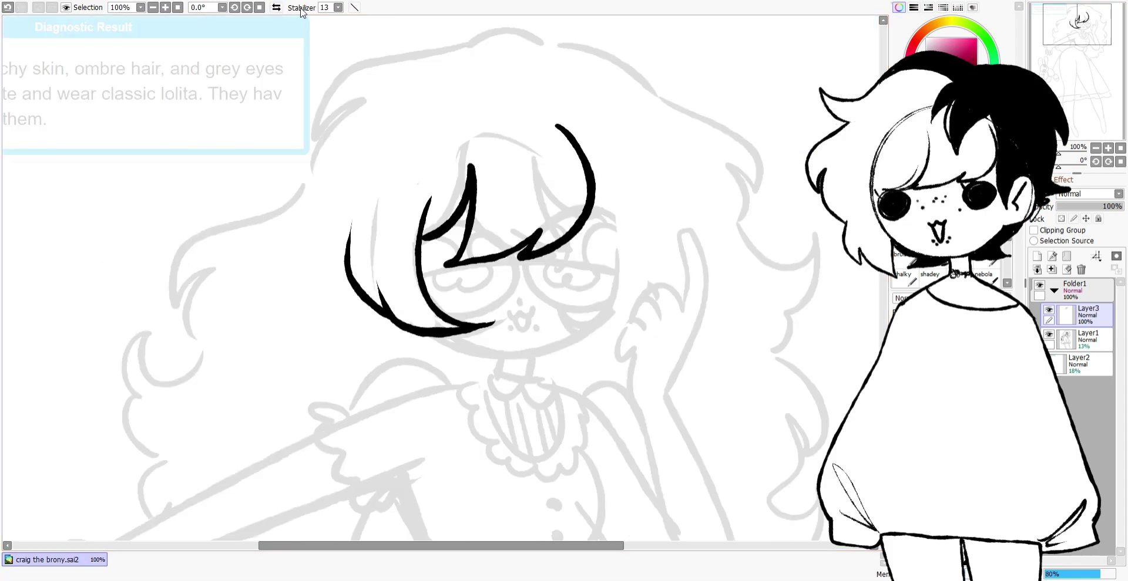
# Ink the hair lock beside the raised hand and that hand's pointing finger and curled fingers
pyautogui.moveTo(589, 171); pyautogui.dragTo(559, 300)
pyautogui.hotkey('ctrl', 'z')
pyautogui.moveTo(667, 390); pyautogui.dragTo(687, 302)
pyautogui.moveTo(658, 275); pyautogui.dragTo(682, 299)
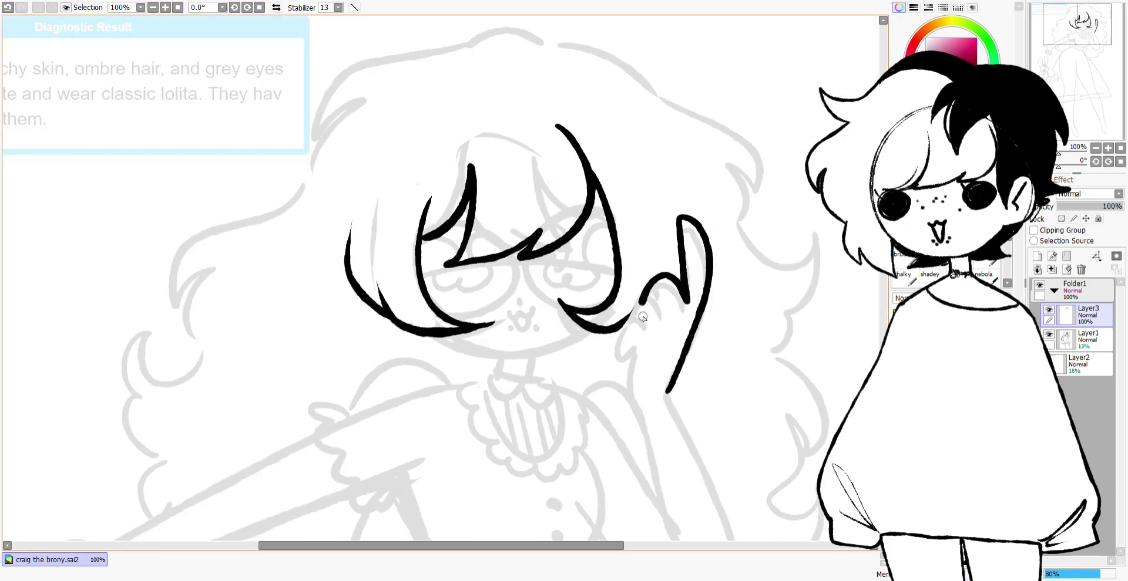
pyautogui.moveTo(608, 354); pyautogui.dragTo(631, 353)
pyautogui.scroll(-3, 652, 192)
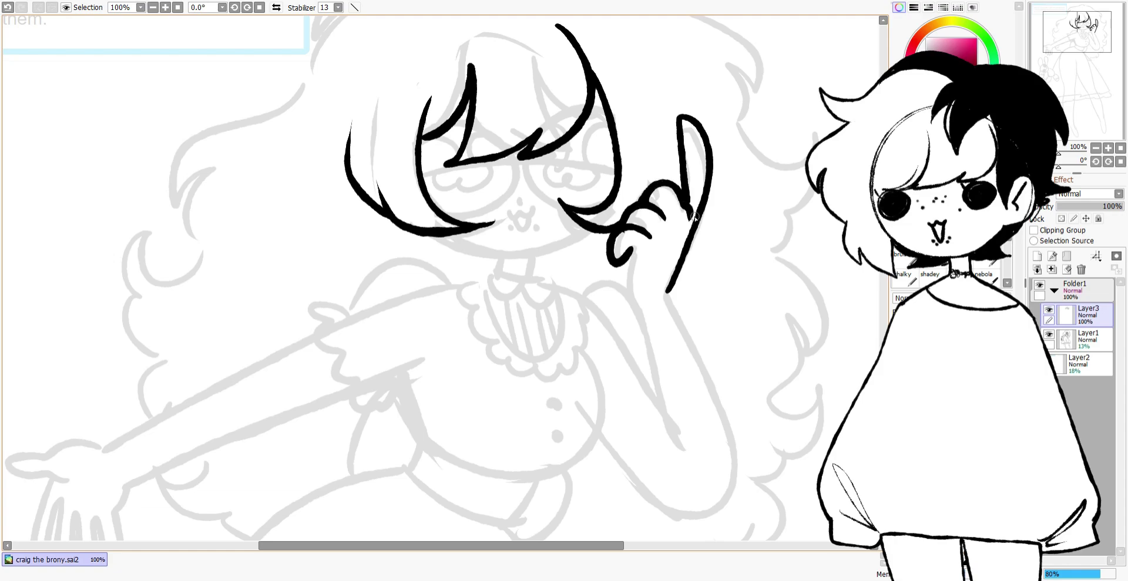
pyautogui.scroll(-4, 635, 82)
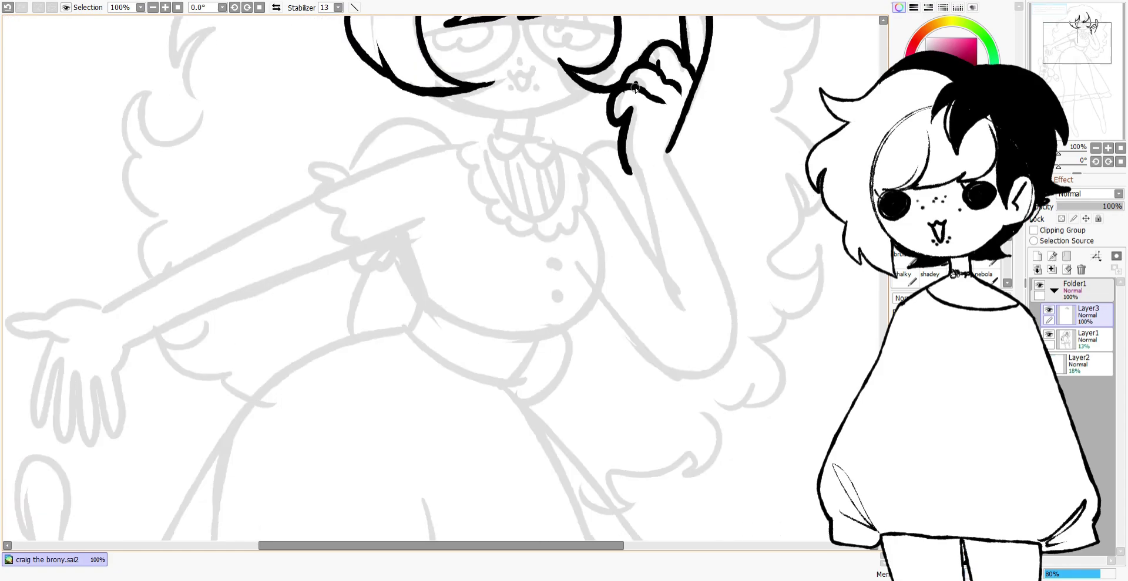
# Ink the raised arm from the wrist around the bent elbow to the upper arm
pyautogui.moveTo(628, 171); pyautogui.dragTo(655, 322)
pyautogui.moveTo(668, 150); pyautogui.dragTo(736, 334)
pyautogui.press('h')
pyautogui.moveTo(151, 364); pyautogui.dragTo(286, 292)
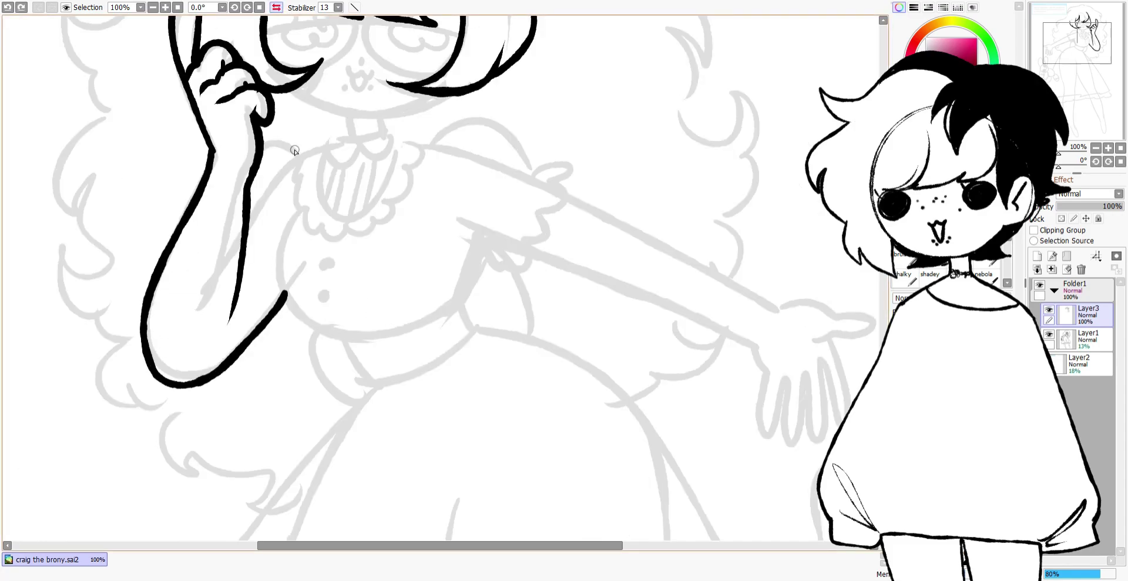
# Ink the puffed sleeve with its frilly cuff on the outstretched arm, and the sleeve edge on the raised arm
pyautogui.press('h')
pyautogui.hotkey('ctrl', 'z')
pyautogui.moveTo(459, 140)
pyautogui.mouseDown()
pyautogui.moveTo(346, 184)
pyautogui.moveTo(317, 179)
pyautogui.mouseUp()
pyautogui.moveTo(311, 230); pyautogui.dragTo(417, 262)
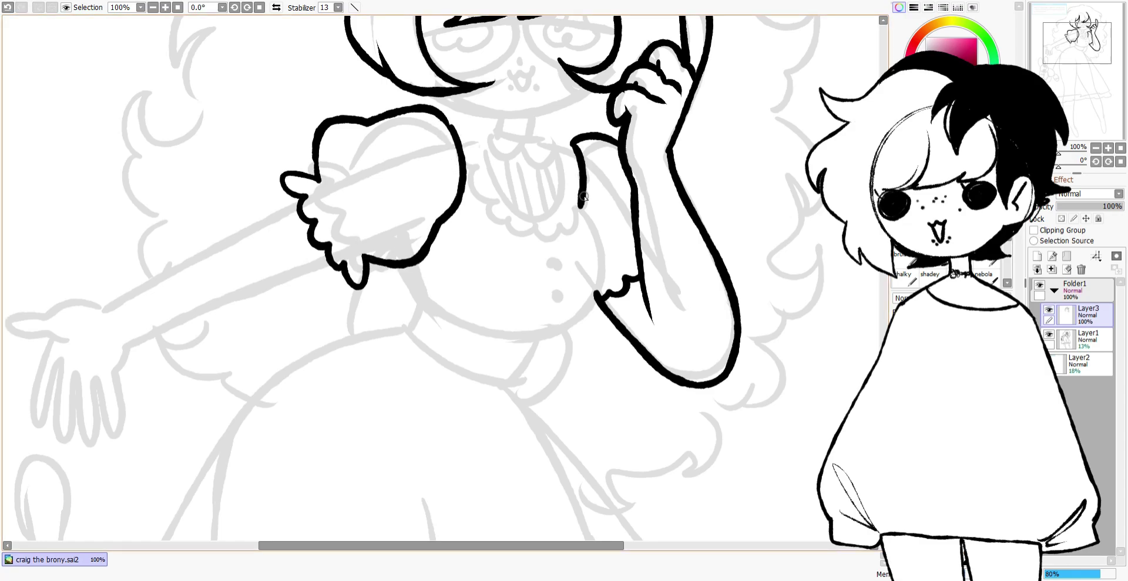
# Ink the ruffled bib collar with its stripes and buttons, plus the neck, chin and open mouth
pyautogui.press('h')
pyautogui.hotkey('ctrl', 'z')
pyautogui.moveTo(323, 143); pyautogui.dragTo(392, 218)
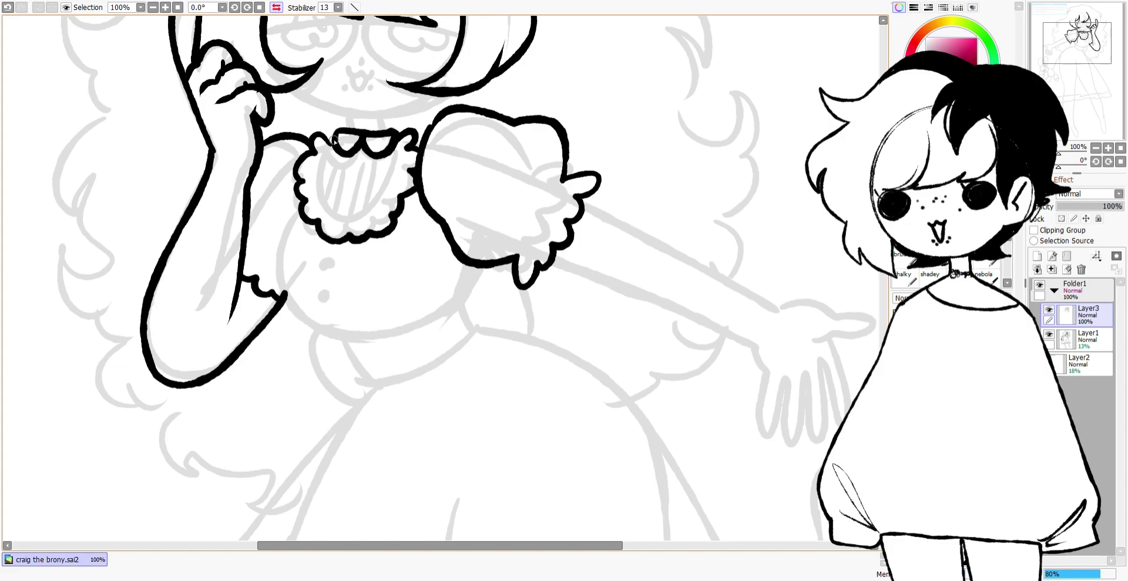
pyautogui.moveTo(333, 141); pyautogui.dragTo(401, 139)
pyautogui.moveTo(360, 86); pyautogui.dragTo(611, 303)
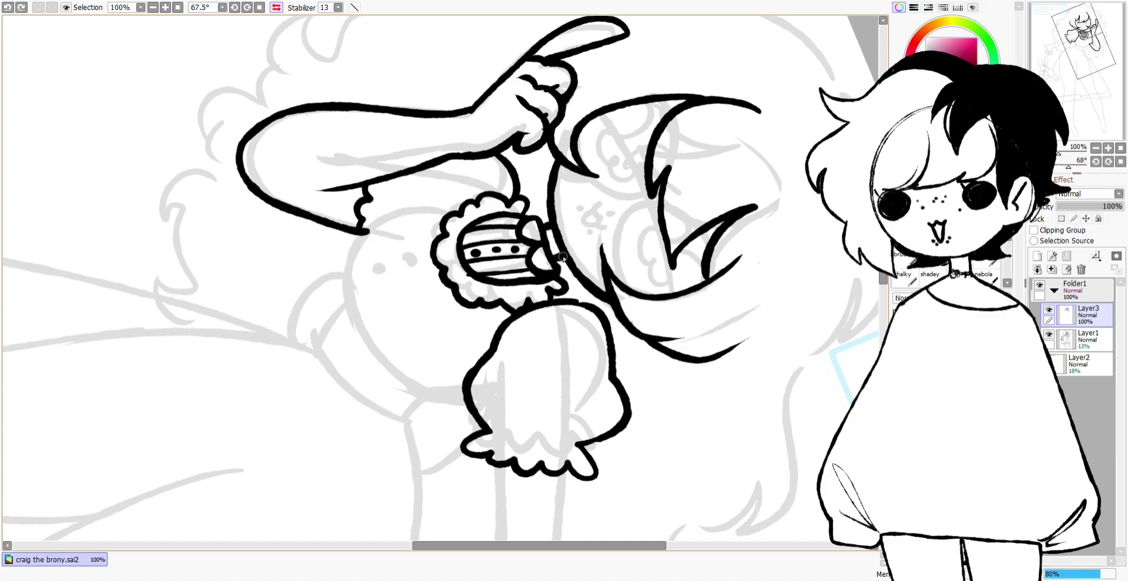
pyautogui.press('Home')
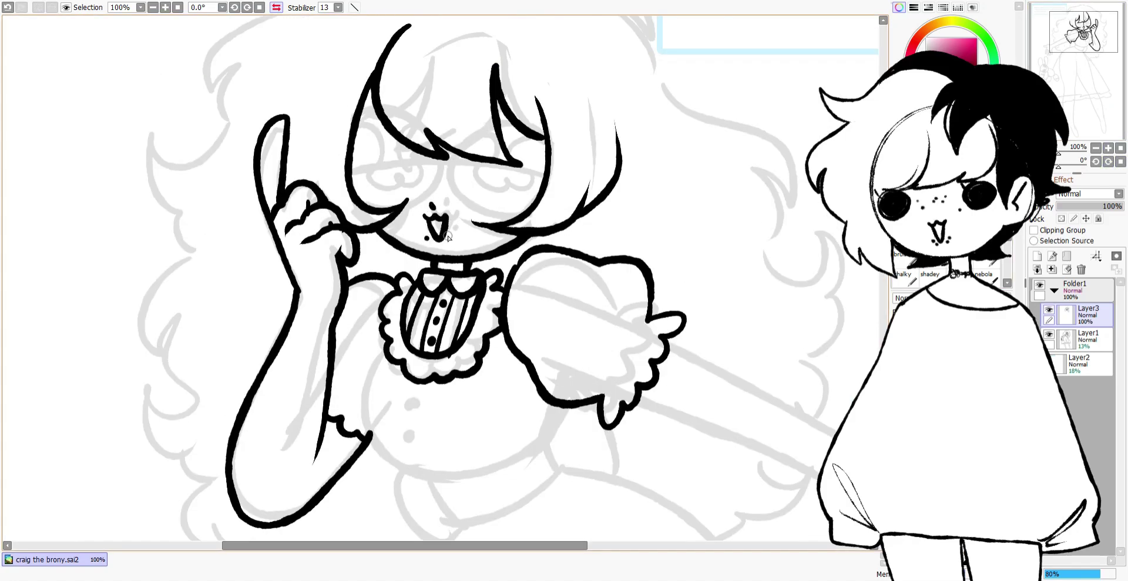
# Ink the bodice's rounded chest outline under the bib and clear the puffed sleeve's inner edge beside it
pyautogui.scroll(-3, 452, 240)
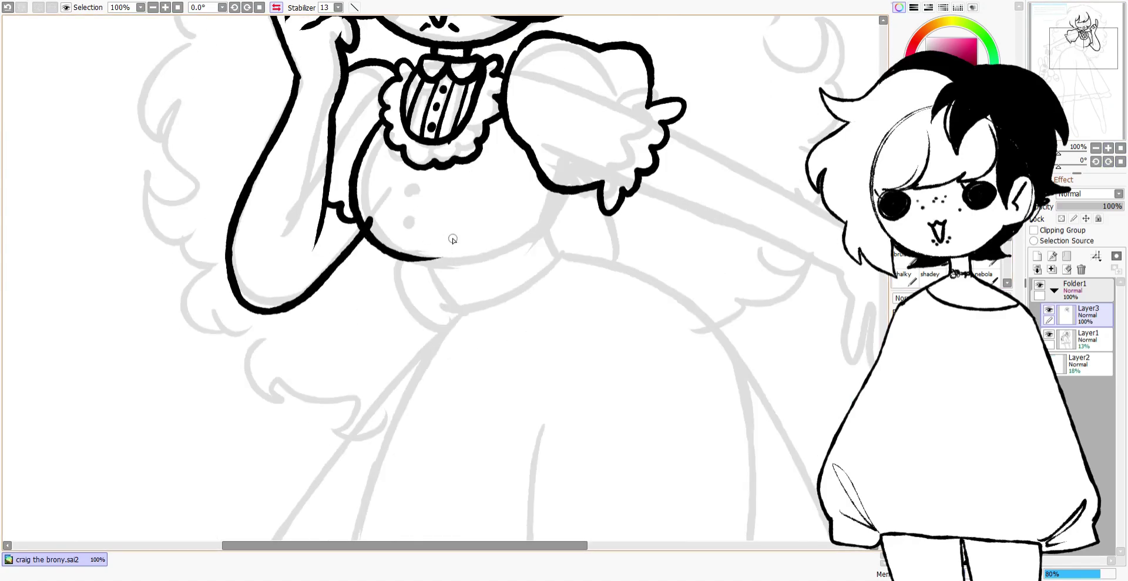
pyautogui.moveTo(415, 262); pyautogui.dragTo(555, 188)
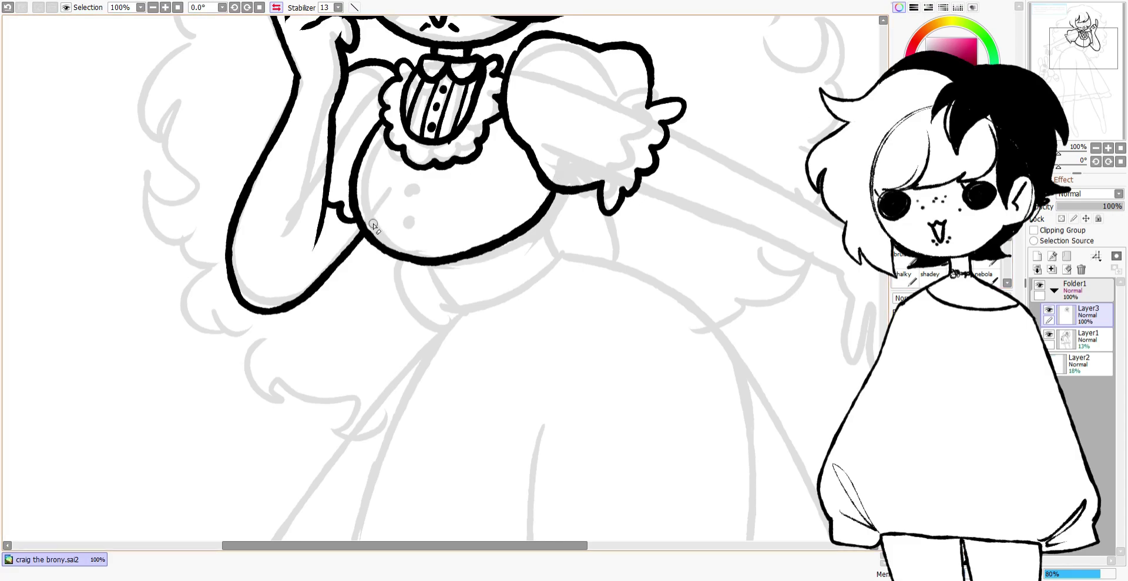
pyautogui.scroll(-3, 373, 229)
pyautogui.scroll(3, 383, 283)
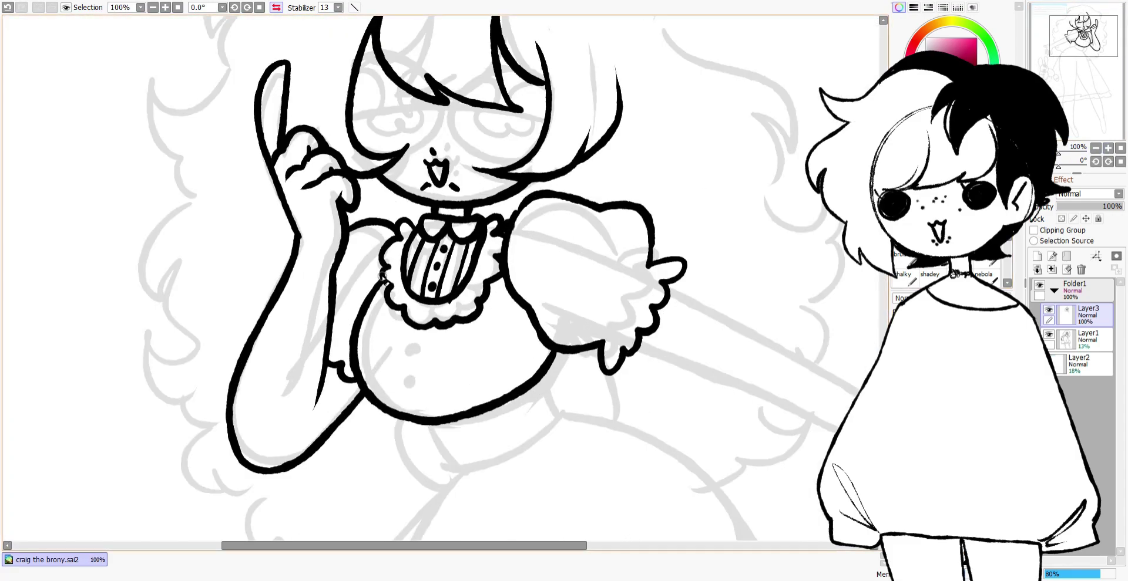
pyautogui.scroll(-2, 447, 276)
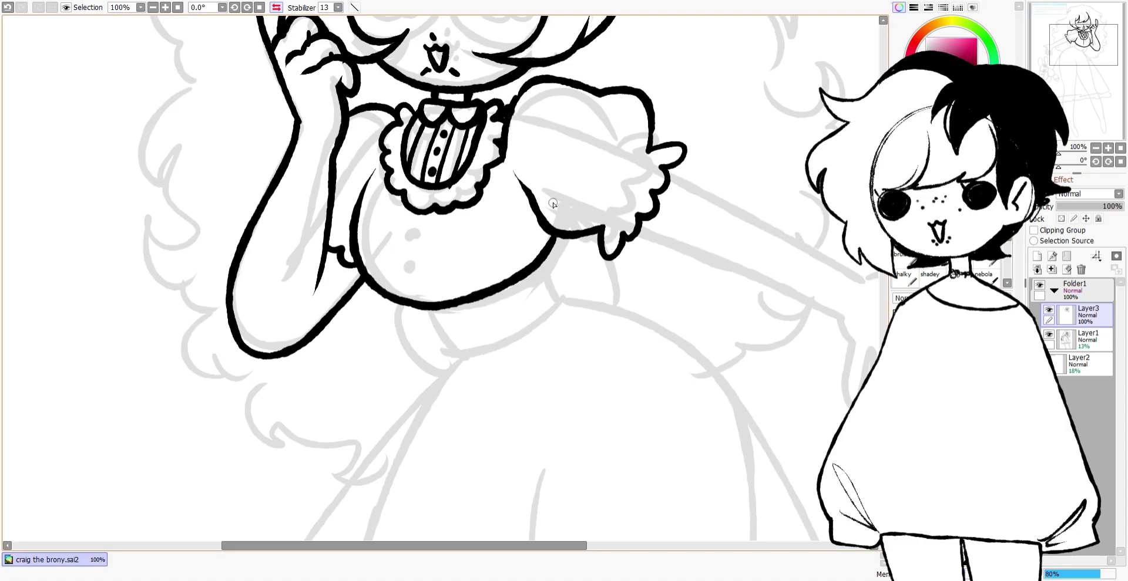
# Ink the waistband below the bodice with a curved band closing at both sides
pyautogui.moveTo(468, 355); pyautogui.dragTo(555, 253)
pyautogui.scroll(-3, 555, 253)
pyautogui.press('h')
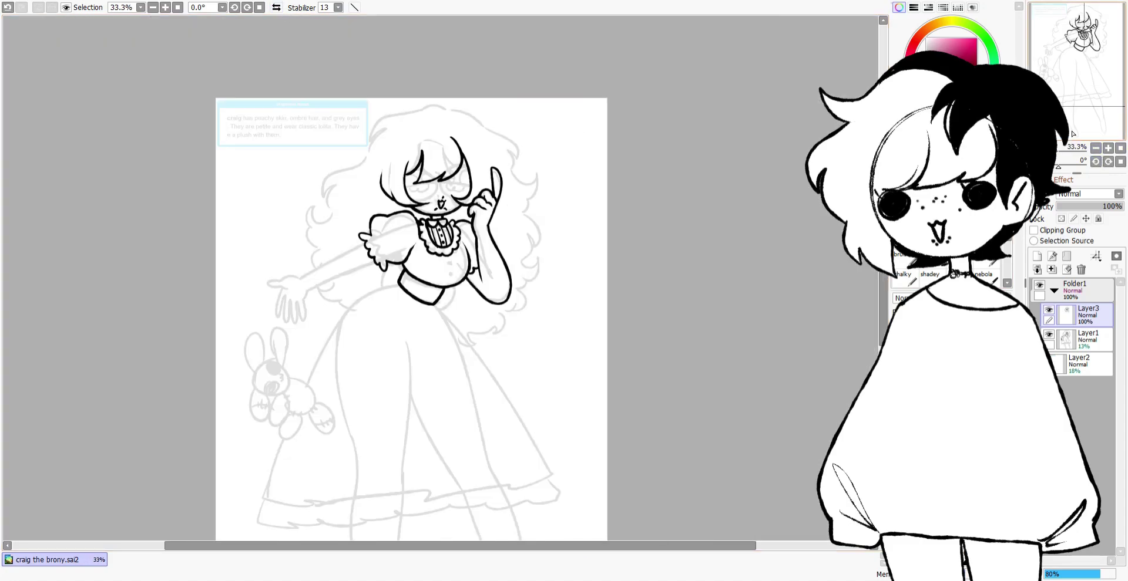
# Ink the outstretched forearm from the frilly cuff to the hand with its thumb and spread fingers
pyautogui.scroll(2, 555, 252)
pyautogui.hscroll(-3, 320, 141)
pyautogui.moveTo(320, 141); pyautogui.dragTo(464, 64)
pyautogui.hotkey('ctrl', 'z')
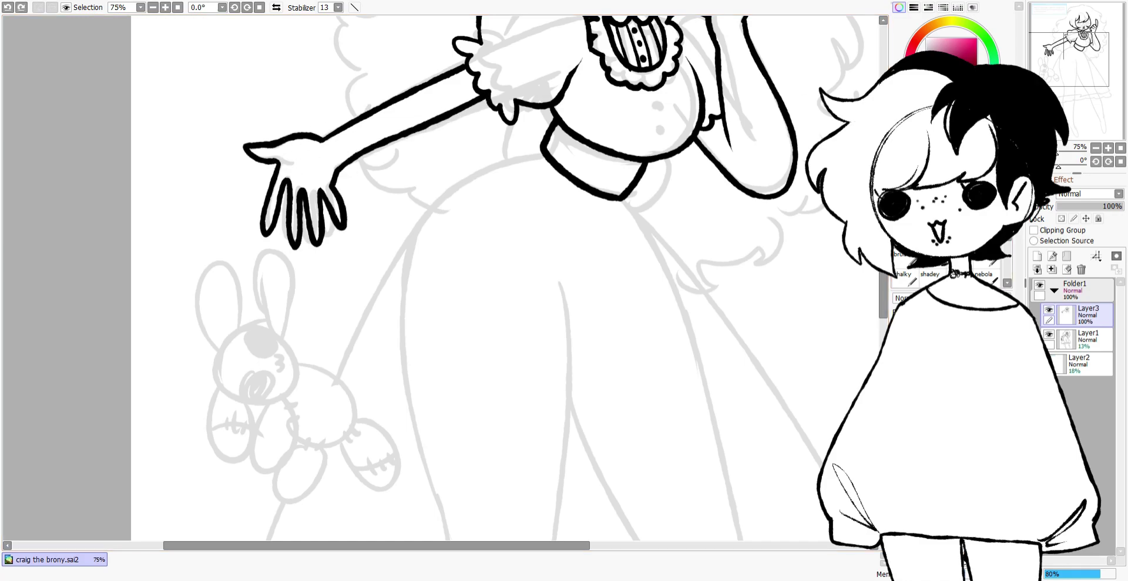
# Ink the glasses' half rims across the face and fill the gaps between the hair strands solid black
pyautogui.scroll(5, 488, 211)
pyautogui.scroll(1, 645, 265)
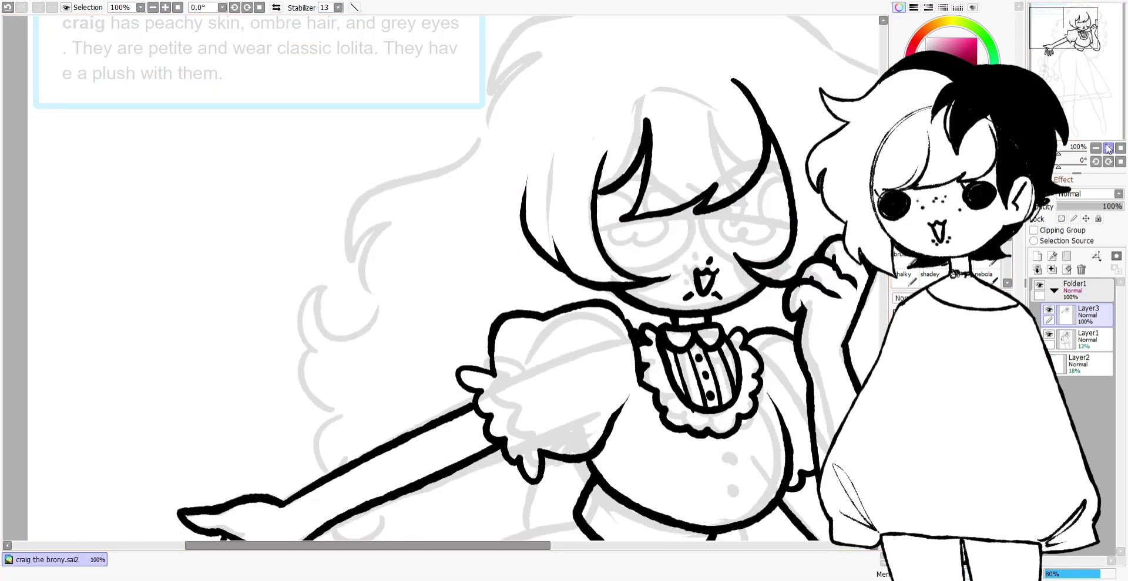
pyautogui.moveTo(644, 266); pyautogui.dragTo(699, 218)
pyautogui.moveTo(599, 218); pyautogui.dragTo(796, 222)
pyautogui.moveTo(662, 218); pyautogui.dragTo(623, 223)
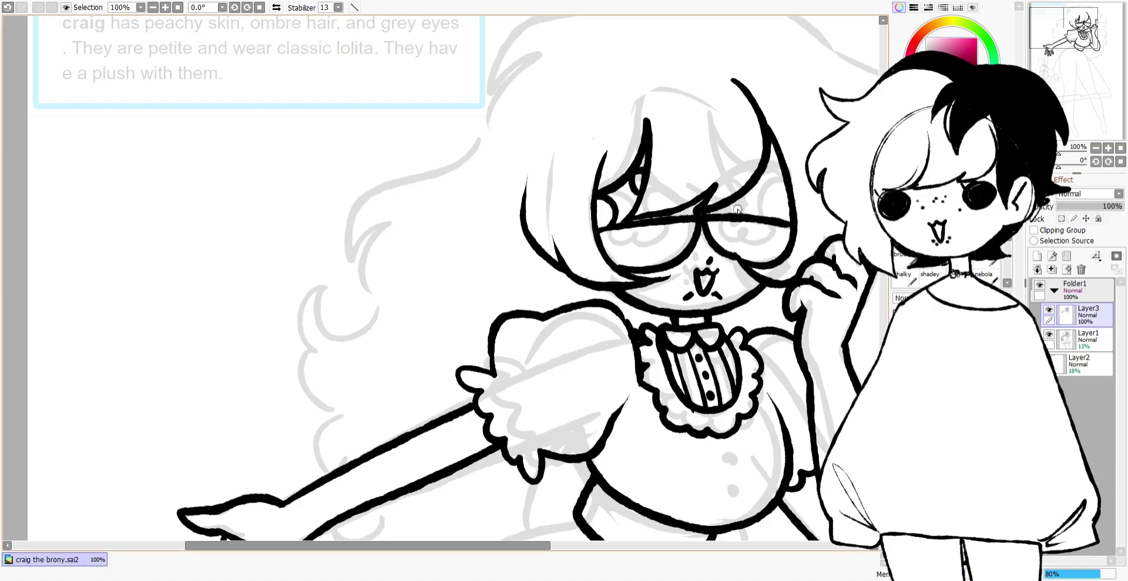
pyautogui.moveTo(782, 163); pyautogui.dragTo(771, 199)
pyautogui.moveTo(611, 206); pyautogui.dragTo(608, 218)
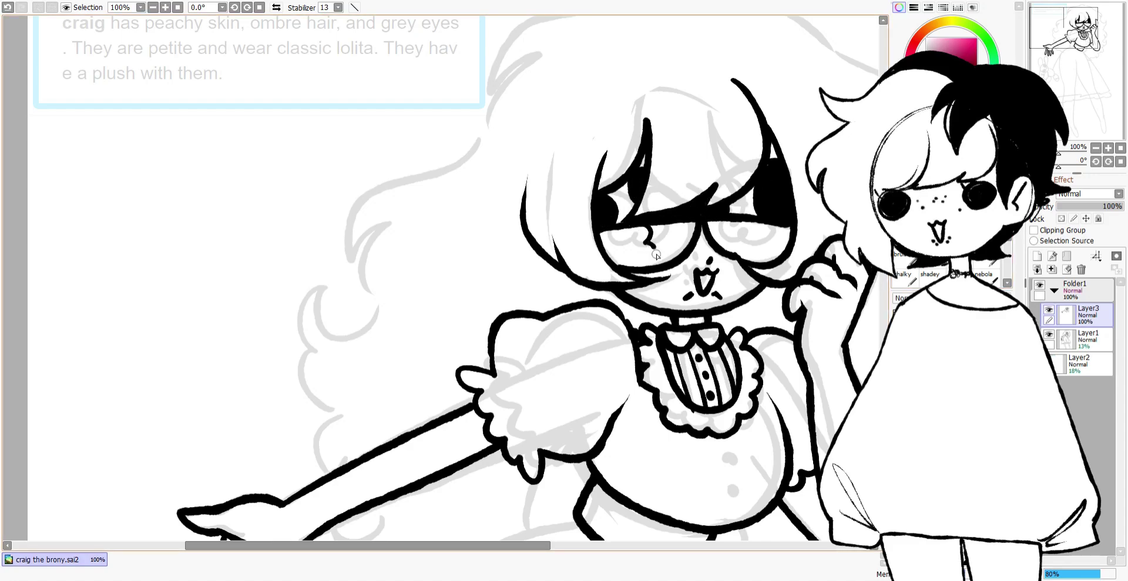
# Ink the bunny plush's face, round head, one stitched arm and the first long ear
pyautogui.scroll(-4, 416, 349)
pyautogui.scroll(3, 416, 349)
pyautogui.scroll(1, 448, 548)
pyautogui.moveTo(506, 214); pyautogui.dragTo(528, 209)
pyautogui.moveTo(506, 253); pyautogui.dragTo(526, 259)
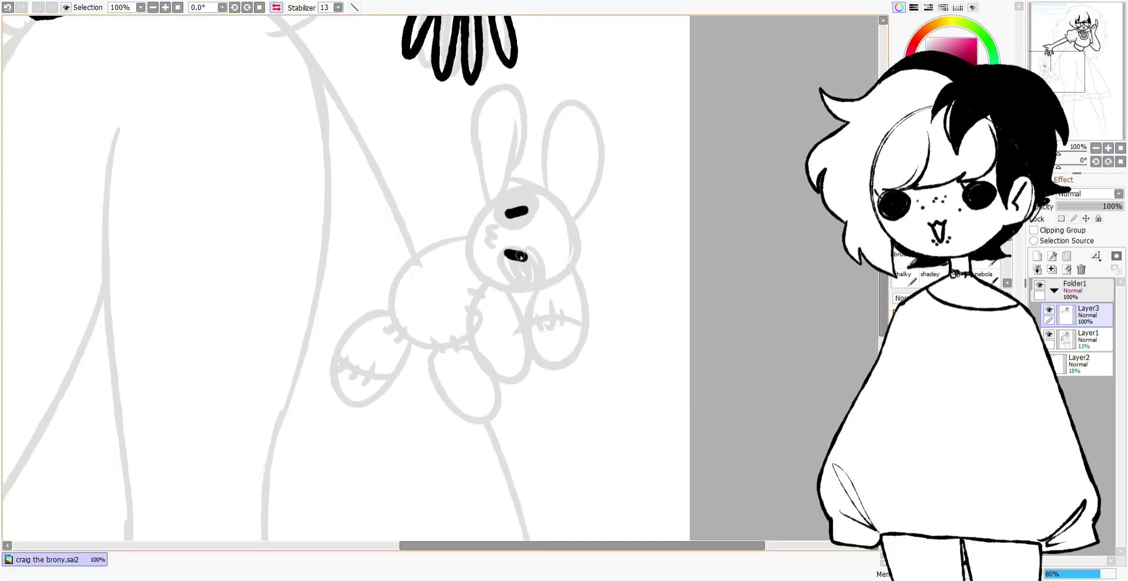
pyautogui.hotkey('ctrl', 'z')
pyautogui.moveTo(495, 197); pyautogui.dragTo(517, 286)
pyautogui.moveTo(504, 194)
pyautogui.mouseDown()
pyautogui.moveTo(571, 269)
pyautogui.moveTo(564, 281)
pyautogui.moveTo(562, 268)
pyautogui.mouseUp()
pyautogui.hotkey('ctrl', 'z')
pyautogui.moveTo(540, 183); pyautogui.dragTo(589, 187)
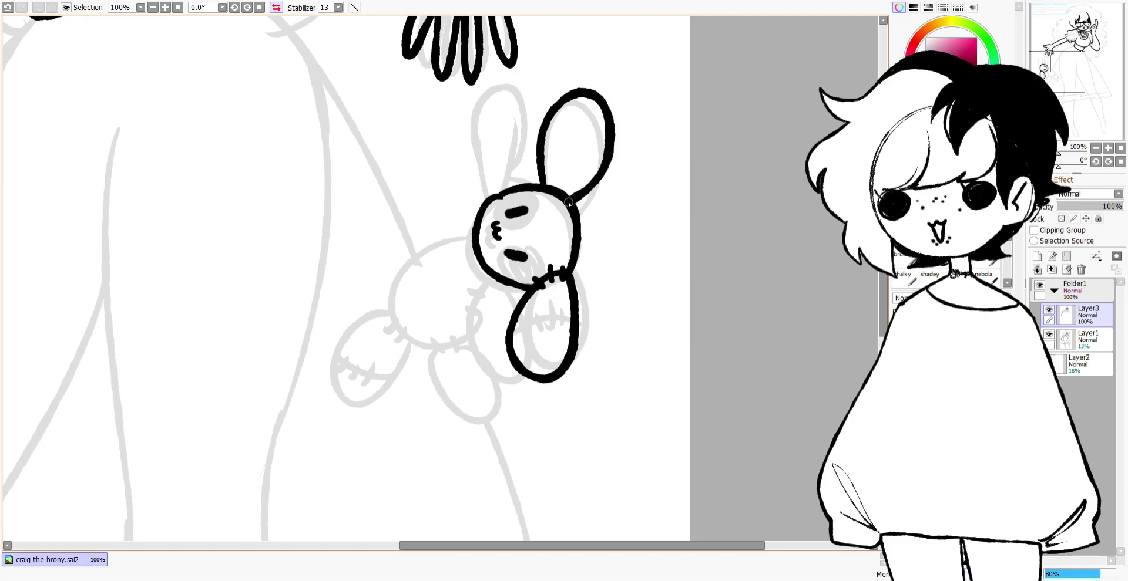
# Ink the plush's second ear, the stitches across both ears and the second arm behind the first
pyautogui.moveTo(482, 195); pyautogui.dragTo(520, 187)
pyautogui.hotkey('ctrl', 'z')
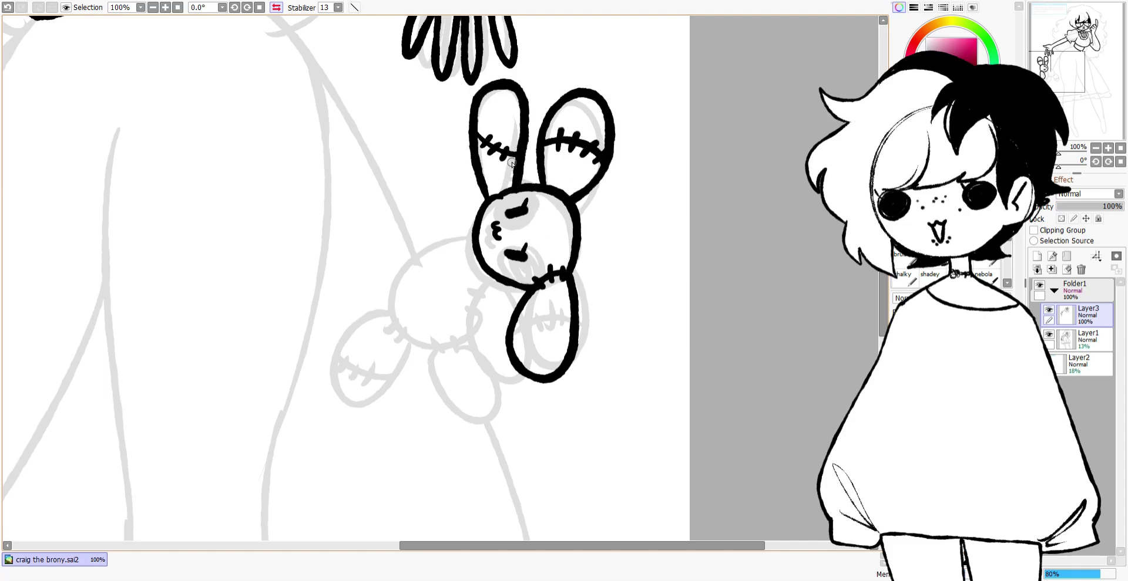
pyautogui.moveTo(486, 299); pyautogui.dragTo(514, 285)
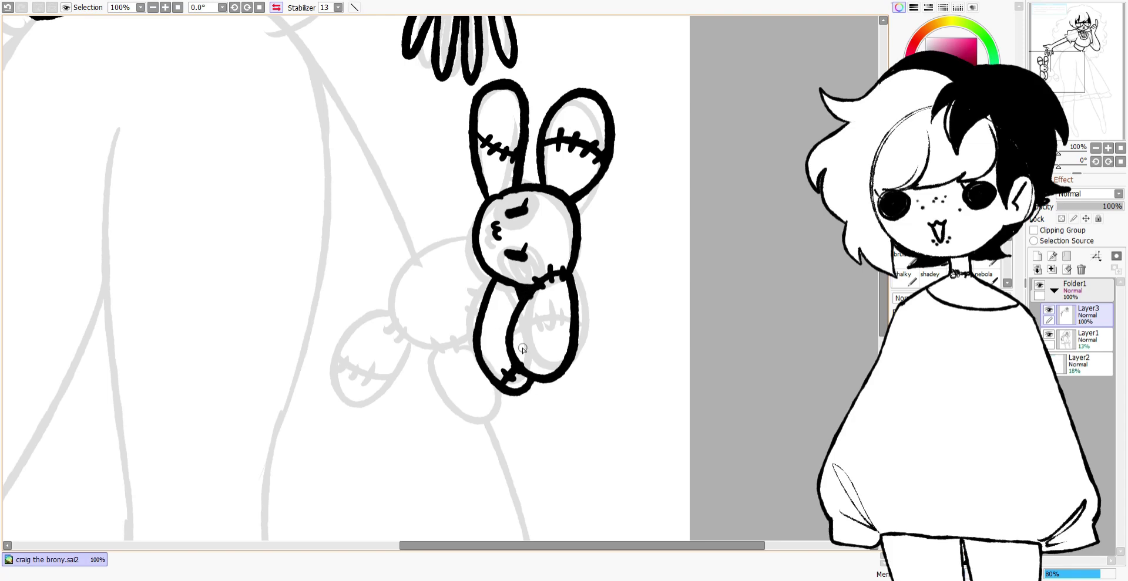
# Ink the plush's rounded body and both legs, with stitch lines across the body and feet
pyautogui.press('h')
pyautogui.moveTo(406, 226); pyautogui.dragTo(500, 320)
pyautogui.moveTo(401, 308); pyautogui.dragTo(435, 358)
pyautogui.hotkey('ctrl', 'z')
pyautogui.moveTo(498, 321)
pyautogui.mouseDown()
pyautogui.moveTo(408, 350)
pyautogui.moveTo(446, 351)
pyautogui.mouseUp()
pyautogui.hotkey('ctrl', 'z')
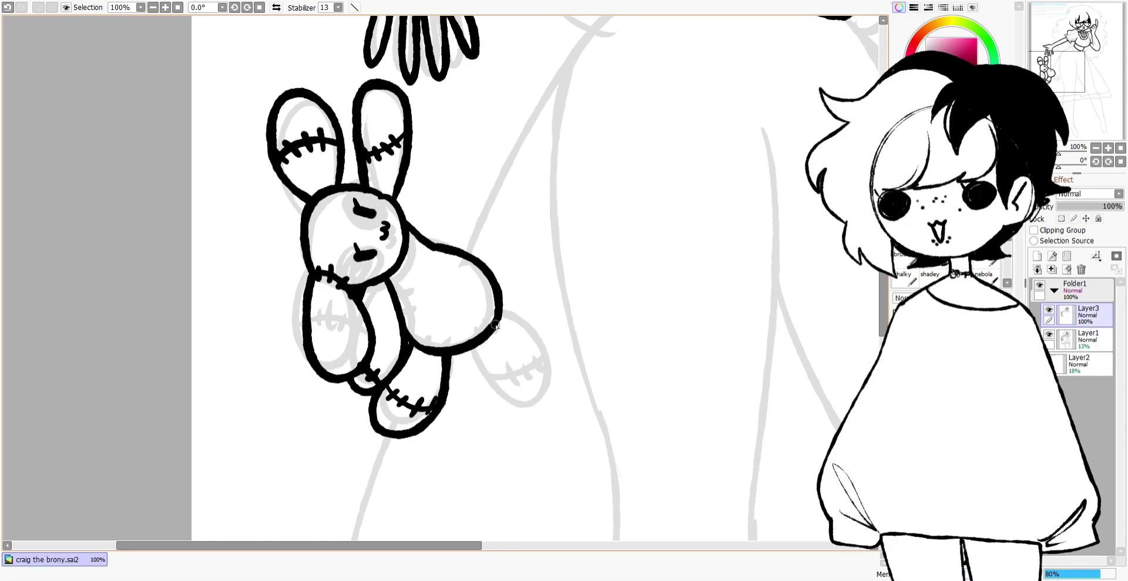
pyautogui.moveTo(433, 263); pyautogui.dragTo(441, 266)
pyautogui.moveTo(437, 280); pyautogui.dragTo(459, 283)
pyautogui.moveTo(492, 272)
pyautogui.mouseDown()
pyautogui.moveTo(579, 308)
pyautogui.moveTo(500, 302)
pyautogui.mouseUp()
pyautogui.moveTo(518, 274); pyautogui.dragTo(524, 334)
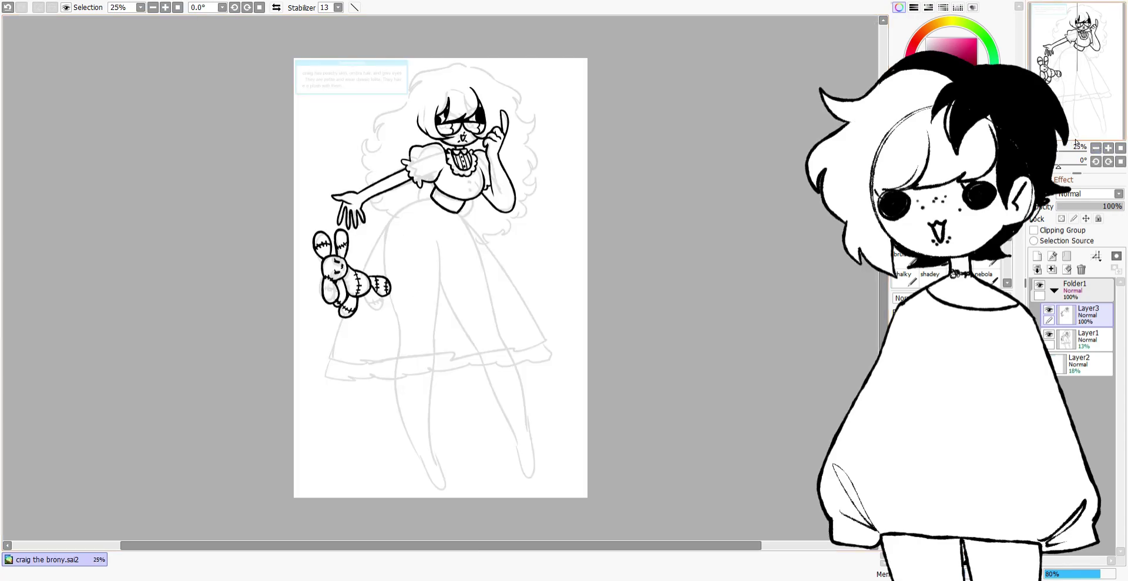
# Ink the outline of the wide skirt from the waistband down to a wavy hem, passing behind the plush
pyautogui.click(1095, 148)
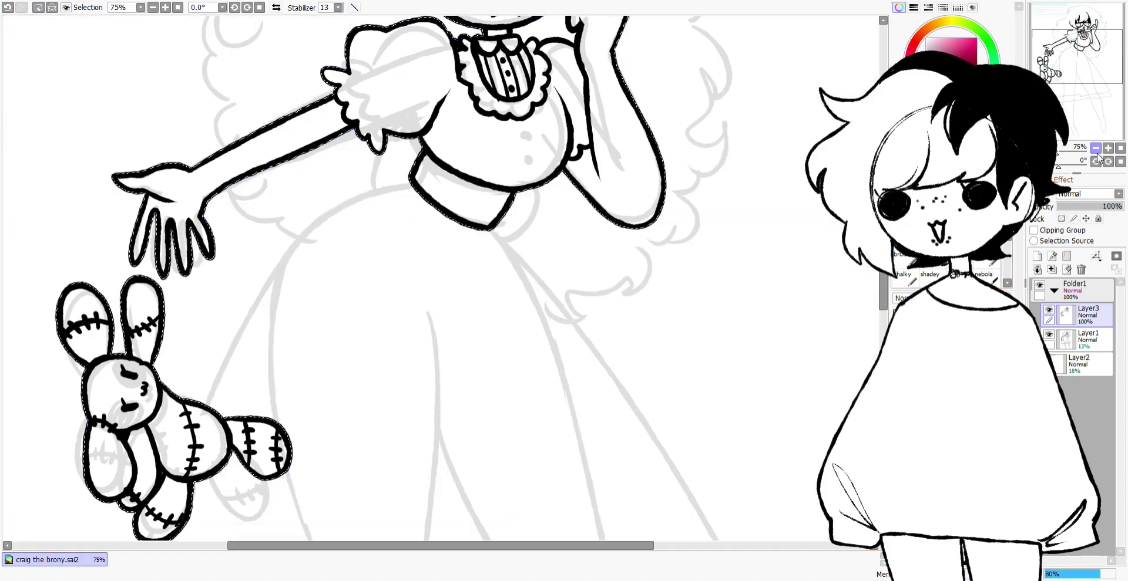
pyautogui.click(1095, 147)
pyautogui.press('h')
pyautogui.scroll(-3, 411, 293)
pyautogui.moveTo(406, 121)
pyautogui.mouseDown()
pyautogui.moveTo(240, 373)
pyautogui.moveTo(528, 424)
pyautogui.mouseUp()
pyautogui.hotkey('ctrl', 'z')
pyautogui.moveTo(231, 377)
pyautogui.mouseDown()
pyautogui.moveTo(470, 410)
pyautogui.moveTo(672, 418)
pyautogui.mouseUp()
pyautogui.moveTo(469, 89); pyautogui.dragTo(673, 417)
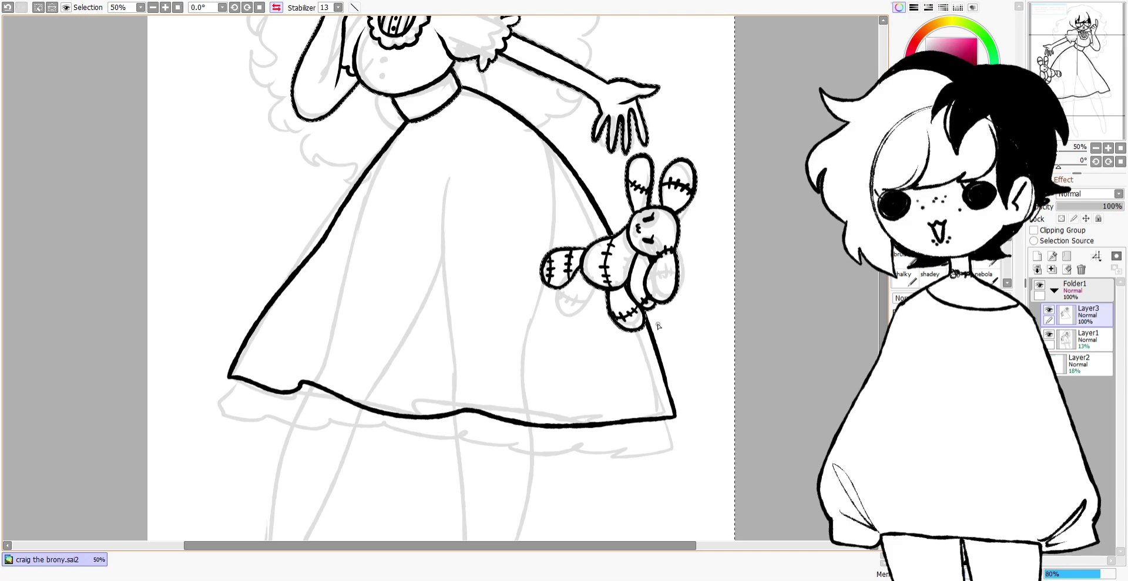
# Ink the hanging sash loop and fold lines on the skirt, plus the scalloped ruffle below the hem
pyautogui.press('h')
pyautogui.moveTo(467, 122); pyautogui.dragTo(498, 209)
pyautogui.hotkey('ctrl', 'z')
pyautogui.moveTo(433, 106); pyautogui.dragTo(438, 112)
pyautogui.moveTo(456, 126); pyautogui.dragTo(488, 227)
pyautogui.moveTo(478, 165); pyautogui.dragTo(605, 381)
pyautogui.moveTo(435, 188); pyautogui.dragTo(446, 376)
pyautogui.hotkey('ctrl', 'z')
pyautogui.moveTo(206, 418)
pyautogui.mouseDown()
pyautogui.moveTo(290, 463)
pyautogui.moveTo(453, 454)
pyautogui.moveTo(542, 431)
pyautogui.mouseUp()
pyautogui.hotkey('ctrl', '-')
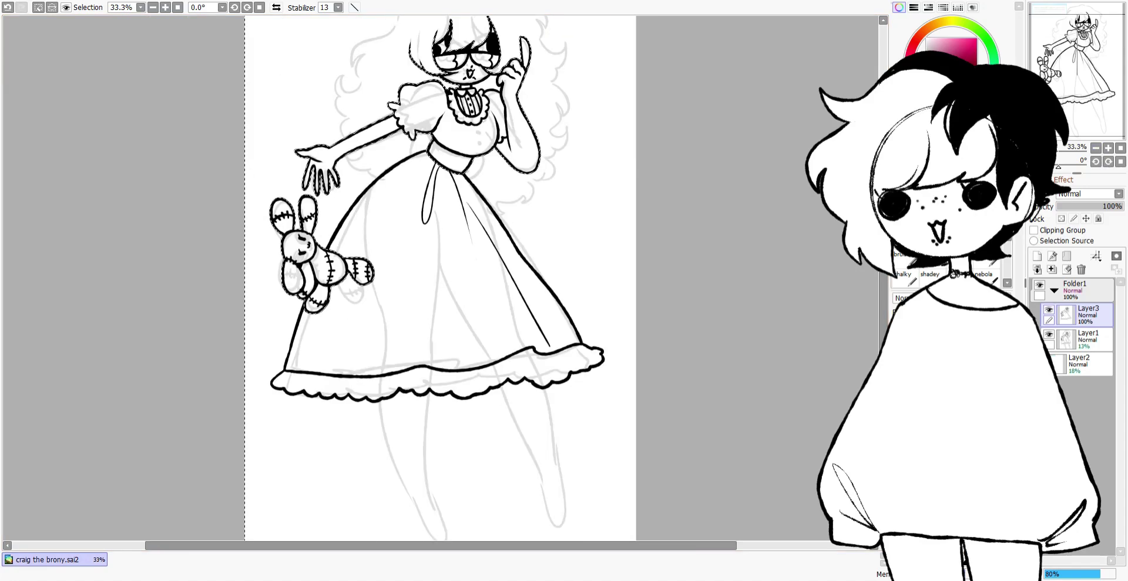
# Ink the outer contour of the big wavy hair over the crown and down both sides with curled tips
pyautogui.hotkey('ctrl', '+')
pyautogui.scroll(3, 338, 98)
pyautogui.click(339, 98)
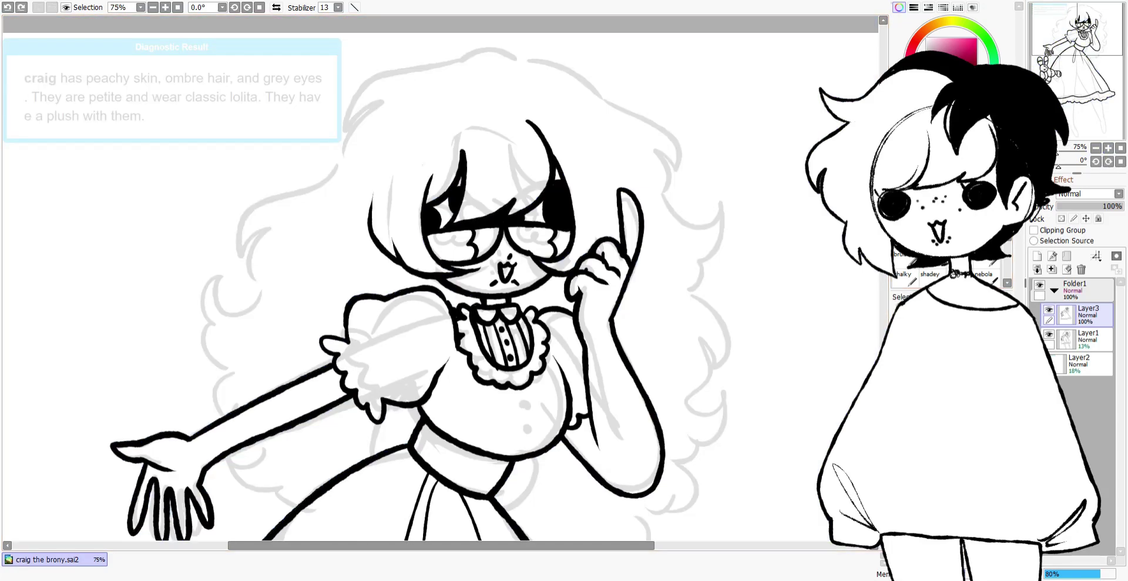
pyautogui.moveTo(339, 98)
pyautogui.mouseDown()
pyautogui.moveTo(317, 188)
pyautogui.moveTo(200, 320)
pyautogui.moveTo(260, 440)
pyautogui.moveTo(234, 470)
pyautogui.mouseUp()
pyautogui.moveTo(515, 52)
pyautogui.mouseDown()
pyautogui.moveTo(669, 161)
pyautogui.moveTo(660, 252)
pyautogui.mouseUp()
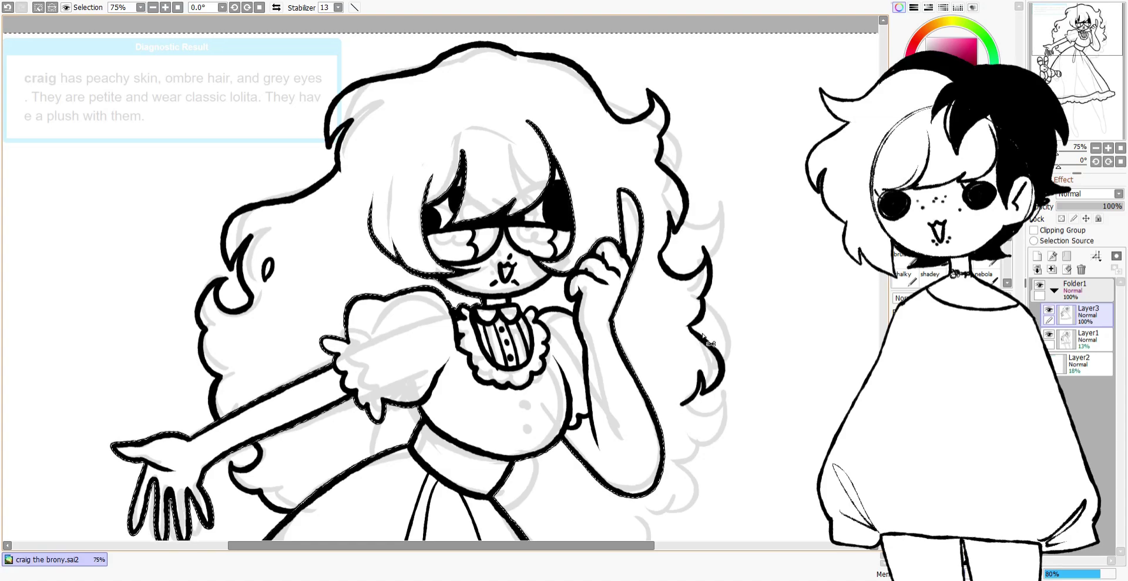
# Ink the remaining wavy hair contour beside the raised arm down to the skirt's waist
pyautogui.press('h')
pyautogui.moveTo(159, 344); pyautogui.dragTo(179, 414)
pyautogui.scroll(-3, 176, 411)
pyautogui.moveTo(175, 269)
pyautogui.mouseDown()
pyautogui.moveTo(223, 347)
pyautogui.moveTo(301, 418)
pyautogui.moveTo(338, 434)
pyautogui.mouseUp()
pyautogui.click(1096, 148)
pyautogui.press('h')
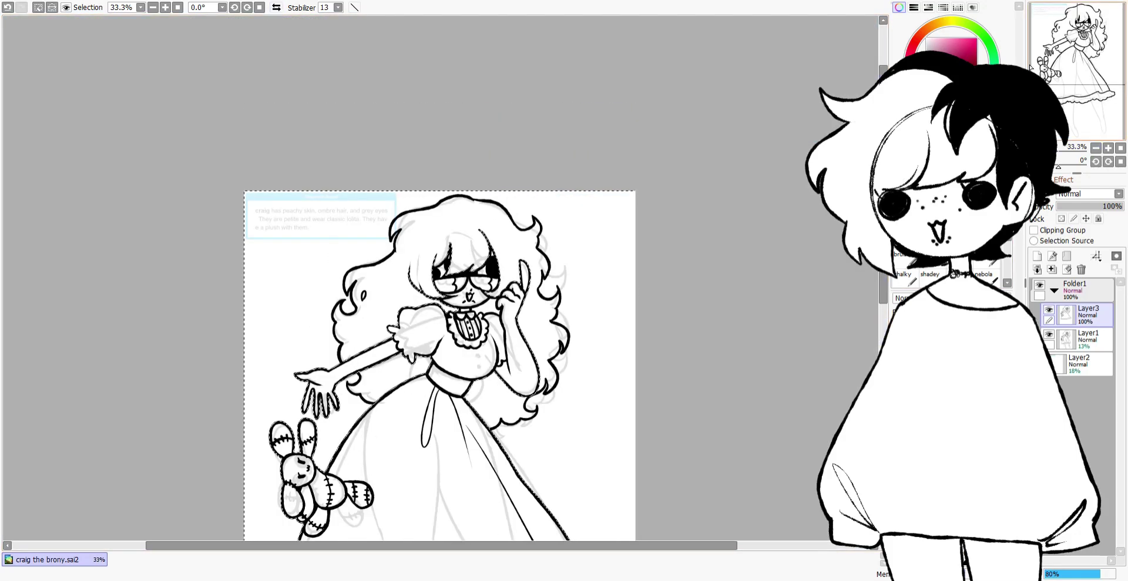
# Ink both legs below the skirt ruffle, with ankle straps and rounded shoes
pyautogui.click(1108, 148)
pyautogui.scroll(-3, 344, 213)
pyautogui.scroll(3, 377, 227)
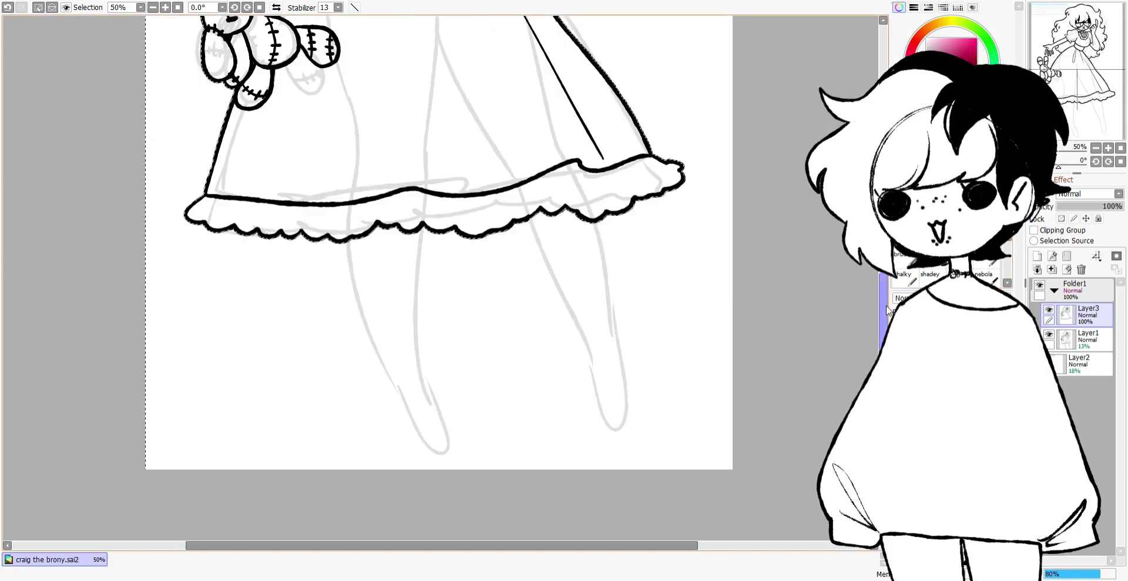
pyautogui.moveTo(302, 156)
pyautogui.mouseDown()
pyautogui.moveTo(384, 397)
pyautogui.moveTo(405, 144)
pyautogui.mouseUp()
pyautogui.moveTo(572, 125)
pyautogui.mouseDown()
pyautogui.moveTo(675, 423)
pyautogui.moveTo(678, 128)
pyautogui.mouseUp()
pyautogui.moveTo(659, 333); pyautogui.dragTo(707, 324)
pyautogui.moveTo(664, 352); pyautogui.dragTo(708, 345)
pyautogui.moveTo(674, 413); pyautogui.dragTo(724, 411)
pyautogui.moveTo(402, 447); pyautogui.dragTo(457, 441)
pyautogui.moveTo(364, 360); pyautogui.dragTo(414, 347)
pyautogui.moveTo(372, 379); pyautogui.dragTo(418, 365)
pyautogui.hotkey('ctrl', '-')
pyautogui.hotkey('ctrl', '-')
pyautogui.hotkey('ctrl', '-')
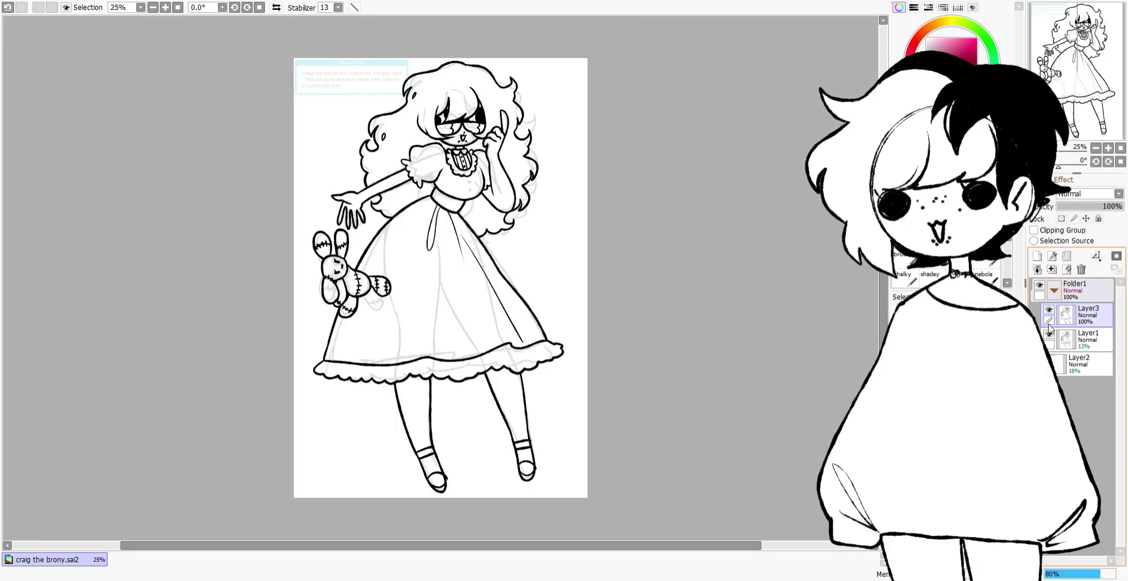
# Hide the sketch layer and add a new layer between it and the line art
pyautogui.scroll(1, 440, 320)
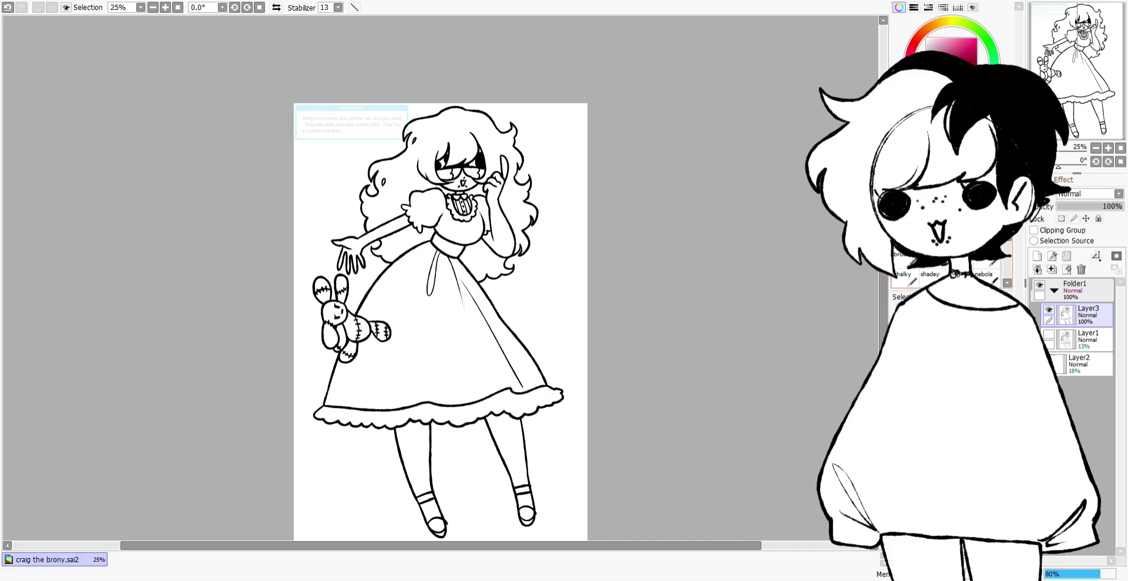
pyautogui.click(1087, 339)
pyautogui.click(1036, 256)
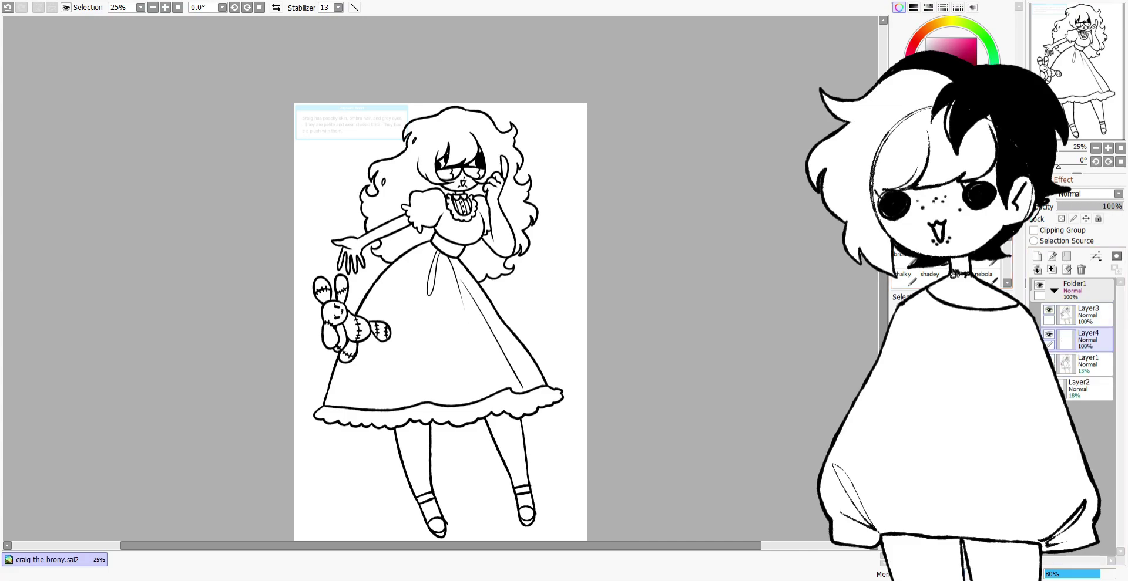
# Select all the enclosed hair areas, including the fringe and the locks behind the arms
pyautogui.click(461, 125)
pyautogui.hotkey('ctrl', '+')
pyautogui.hotkey('ctrl', '+')
pyautogui.hotkey('ctrl', '+')
pyautogui.scroll(5, 441, 276)
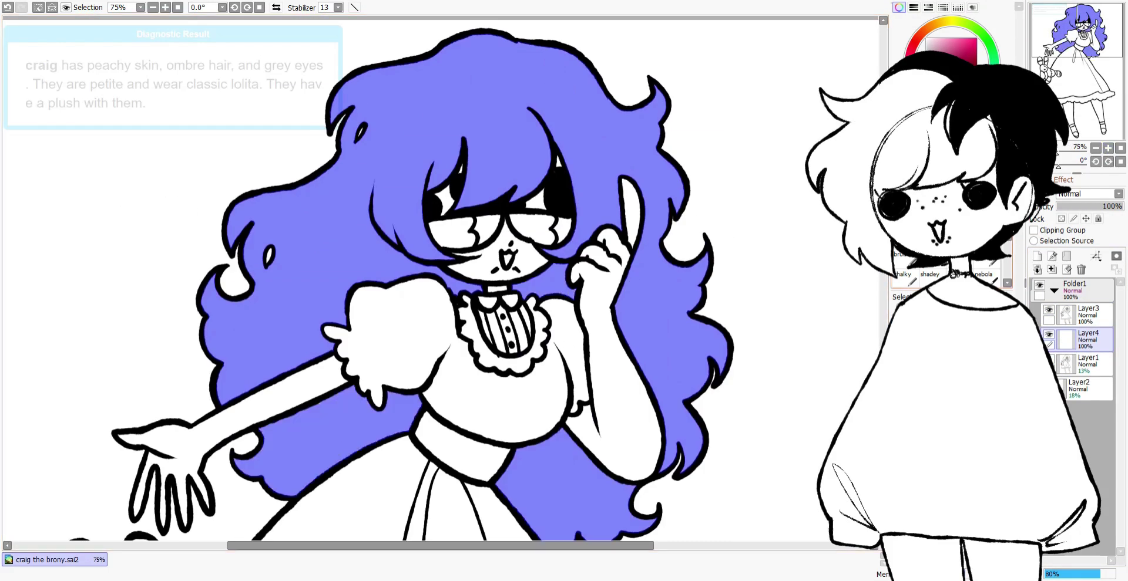
pyautogui.click(411, 153)
# Colour the hair as an ombre from black at the crown to dark grey at the ends, using a second hair layer
pyautogui.click(1037, 256)
pyautogui.moveTo(293, 264)
pyautogui.mouseDown()
pyautogui.moveTo(470, 382)
pyautogui.moveTo(617, 362)
pyautogui.mouseUp()
pyautogui.hotkey('ctrl', '-')
pyautogui.hotkey('ctrl', '-')
pyautogui.hotkey('ctrl', '-')
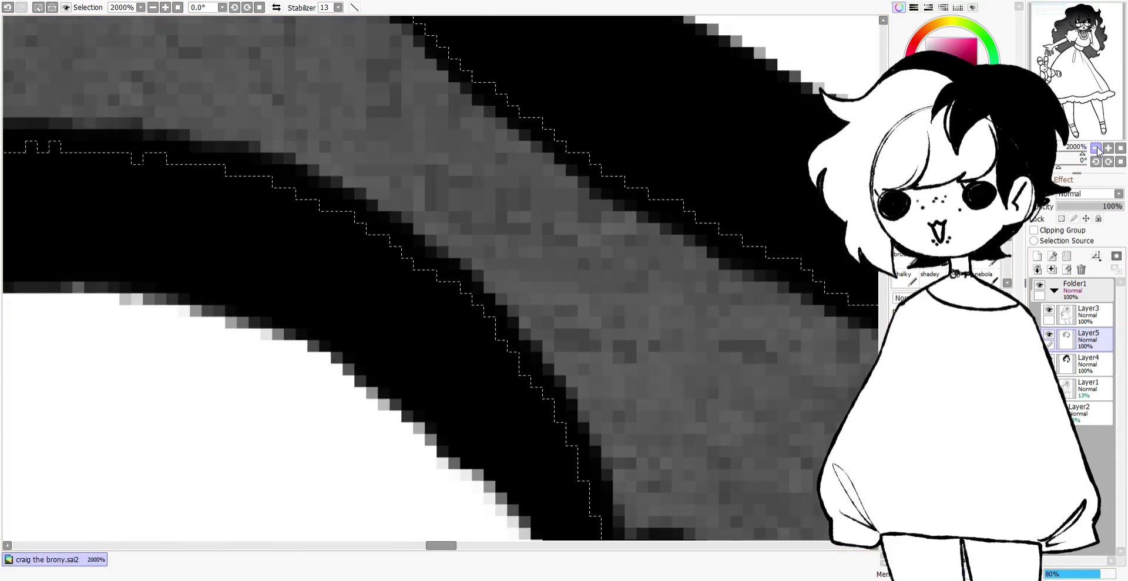
pyautogui.hotkey('ctrl', 'd')
pyautogui.hotkey('ctrl', '+')
# Add a dress layer beneath the hair layers and ink the missing edges between the sleeves and their frilly cuffs
pyautogui.hotkey('ctrl', 'shift', 'n')
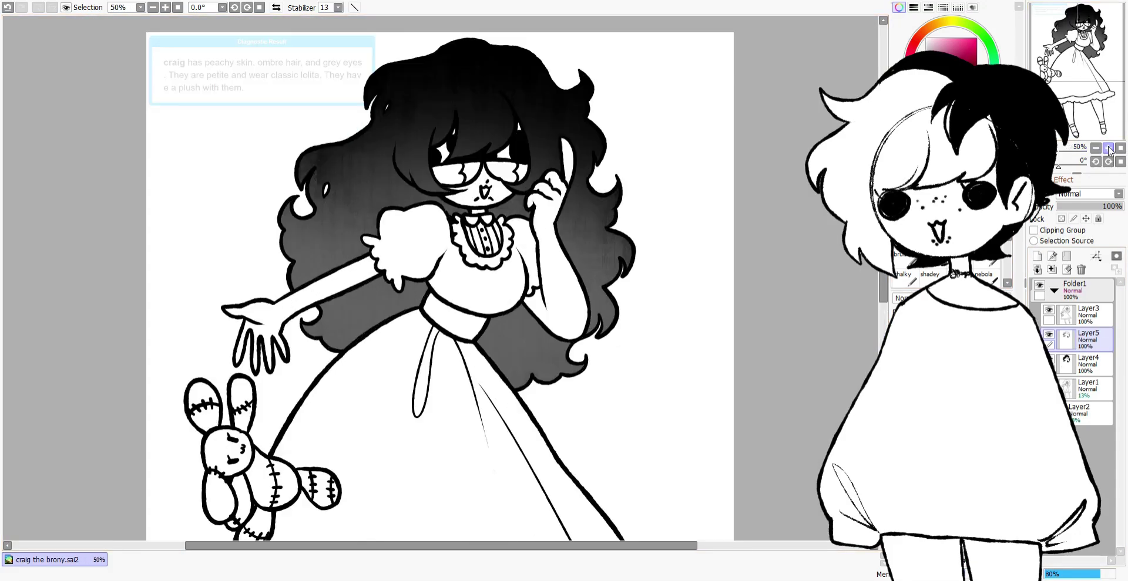
pyautogui.click(488, 290)
pyautogui.click(482, 336)
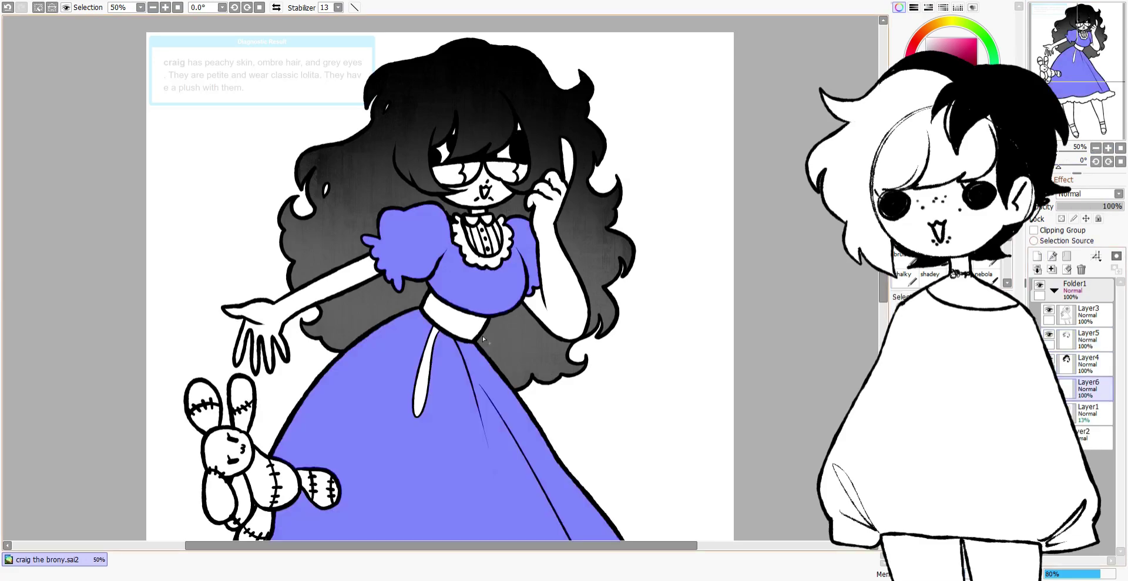
pyautogui.hotkey('ctrl', 'z')
pyautogui.hotkey('ctrl', 'z')
pyautogui.click(1086, 315)
pyautogui.click(1086, 389)
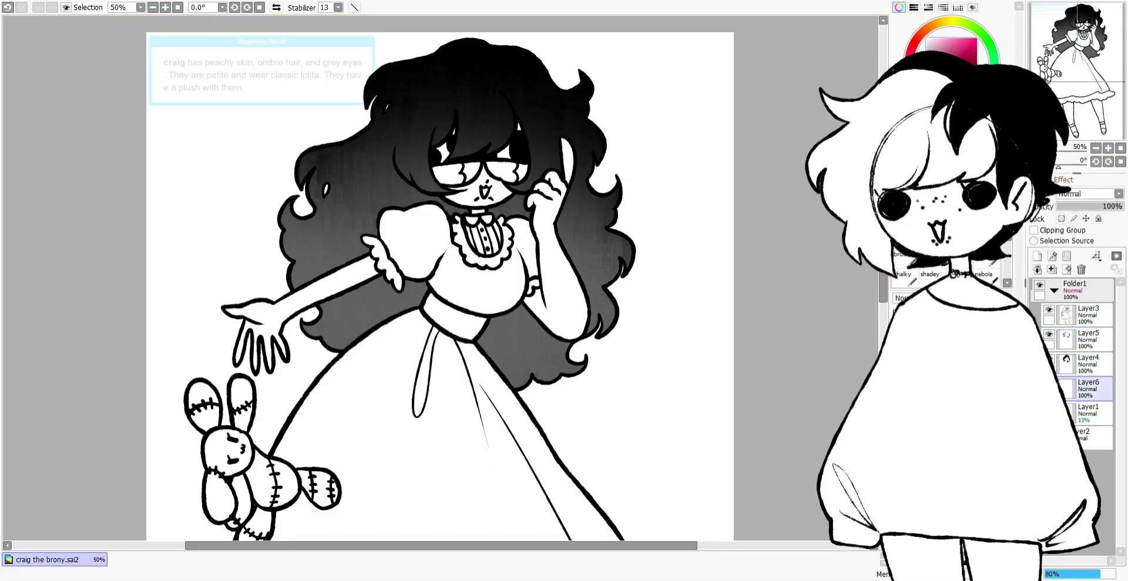
# Select the sleeves, bodice, skirt and sash loop and fill them dark grey
pyautogui.click(489, 291)
pyautogui.click(496, 332)
pyautogui.scroll(-2, 497, 333)
pyautogui.hotkey('ctrl', 'z')
pyautogui.hotkey('ctrl', 'z')
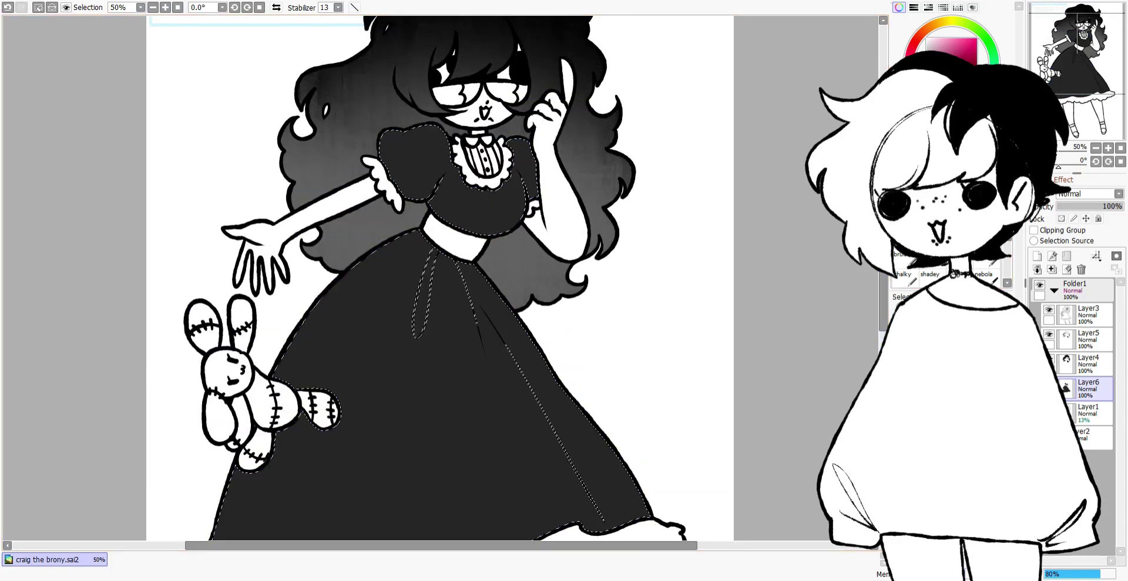
# Add a new layer above the dress colour and fill the glasses' lenses light grey
pyautogui.scroll(2, 441, 276)
pyautogui.hotkey('ctrl', 'shift', 'n')
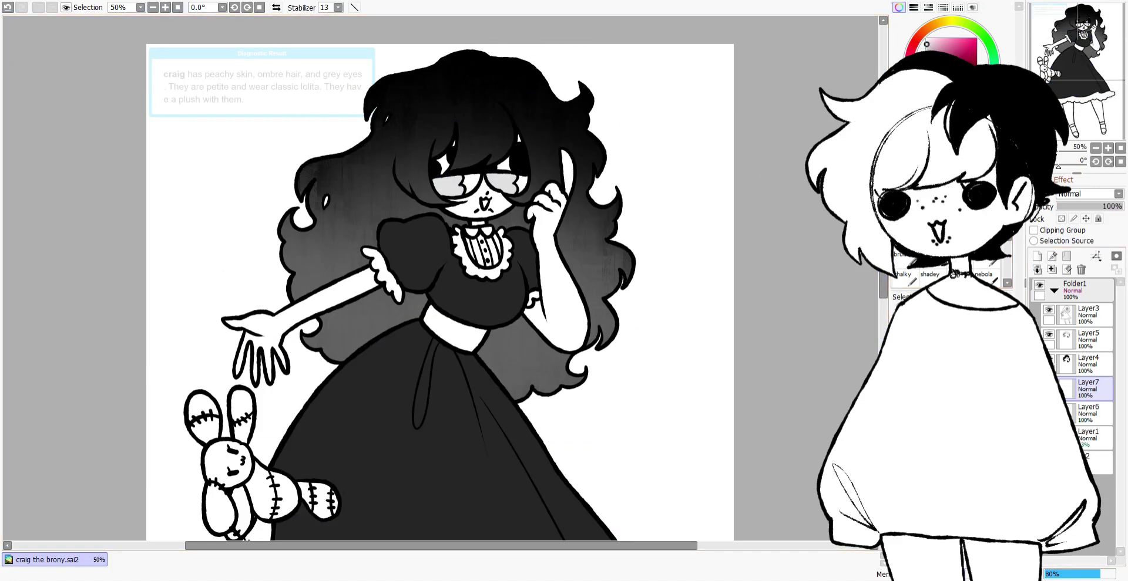
pyautogui.scroll(-5, 440, 276)
pyautogui.click(1086, 314)
pyautogui.scroll(10, 451, 467)
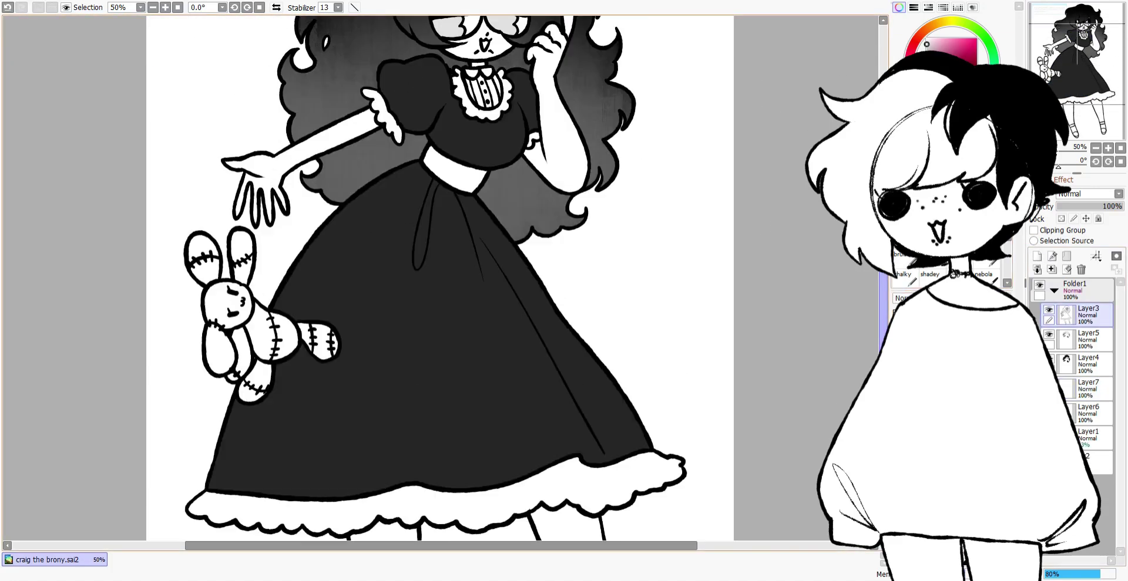
# Fill the stockings dark grey on the dress layer and colour the ankle straps and shoe toes light grey
pyautogui.scroll(-10, 440, 276)
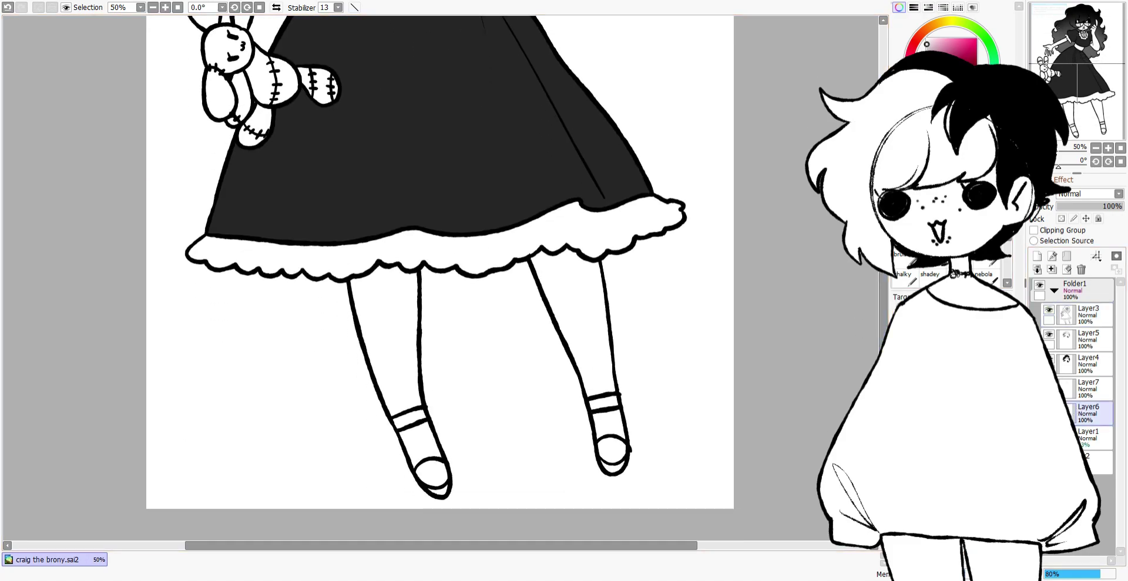
pyautogui.click(421, 430)
pyautogui.hotkey('ctrl', 'i')
pyautogui.hotkey('ctrl', 'd')
pyautogui.click(1088, 413)
pyautogui.click(598, 412)
pyautogui.moveTo(598, 413); pyautogui.dragTo(667, 415)
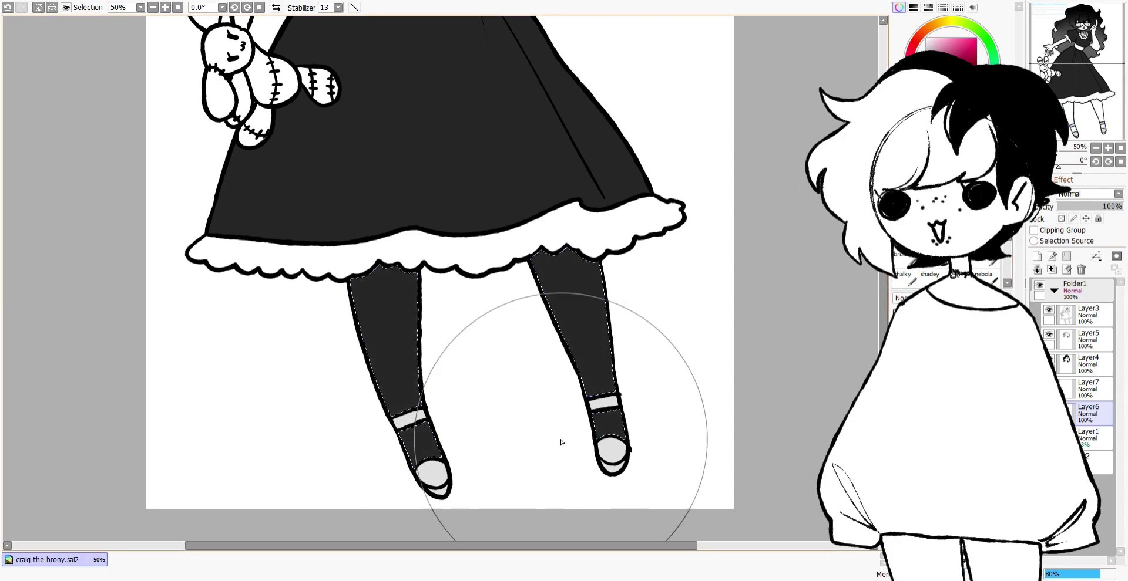
pyautogui.hotkey('ctrl', 'd')
# Fill the hem ruffle, cuffs, bib frill and waistband light grey on the accent layer
pyautogui.hotkey('ctrl', '-')
pyautogui.click(1088, 389)
pyautogui.click(435, 505)
# Add a skin layer below the dress colours and fill the face, arms and hands pale peach
pyautogui.hotkey('ctrl', 'shift', 'n')
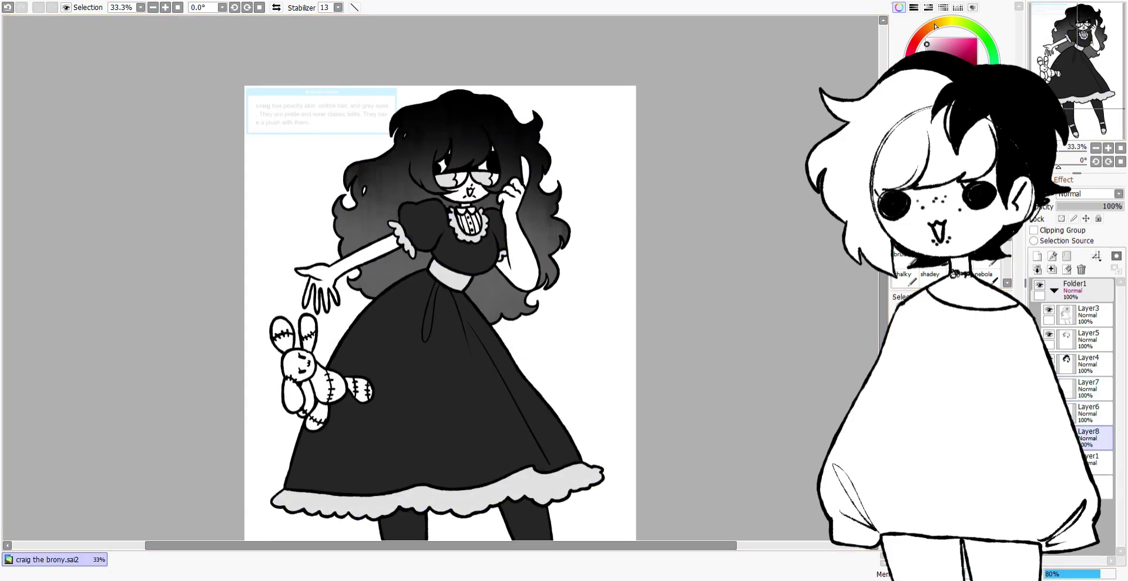
pyautogui.click(352, 253)
pyautogui.click(512, 270)
pyautogui.click(484, 182)
pyautogui.hotkey('ctrl', 'z')
pyautogui.hotkey('ctrl', 'f')
pyautogui.hotkey('ctrl', '+')
pyautogui.hotkey('ctrl', '+')
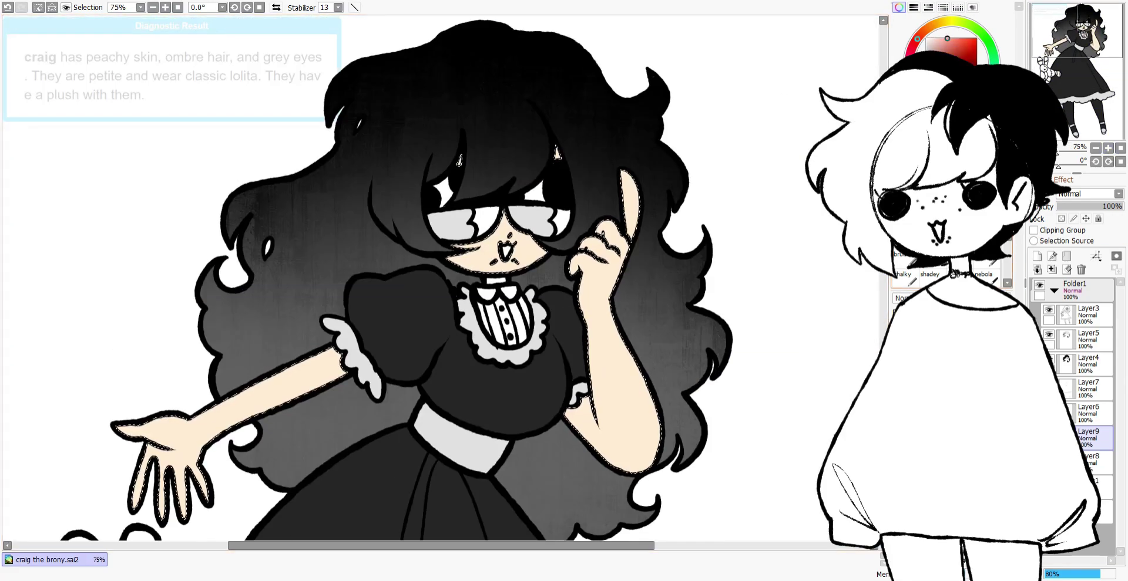
pyautogui.hotkey('ctrl', '-')
pyautogui.hotkey('ctrl', '-')
pyautogui.hotkey('ctrl', '-')
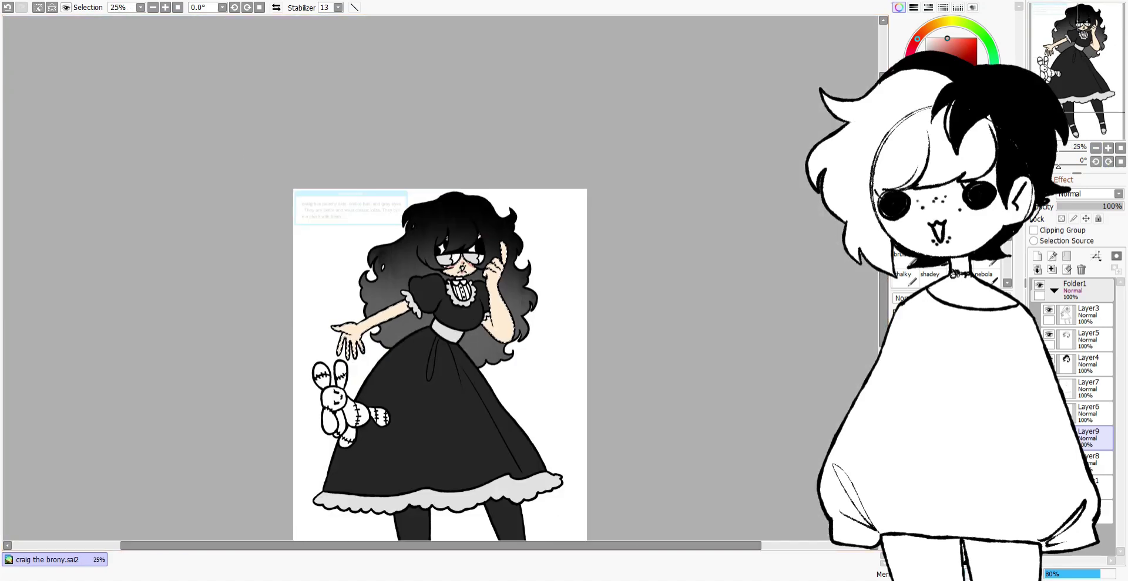
pyautogui.hotkey('ctrl', 'd')
# Select the empty area around the character and bunny, using a new layer beneath the other colours to isolate the whole figure
pyautogui.scroll(-3, 439, 353)
pyautogui.click(1087, 340)
pyautogui.click(550, 250)
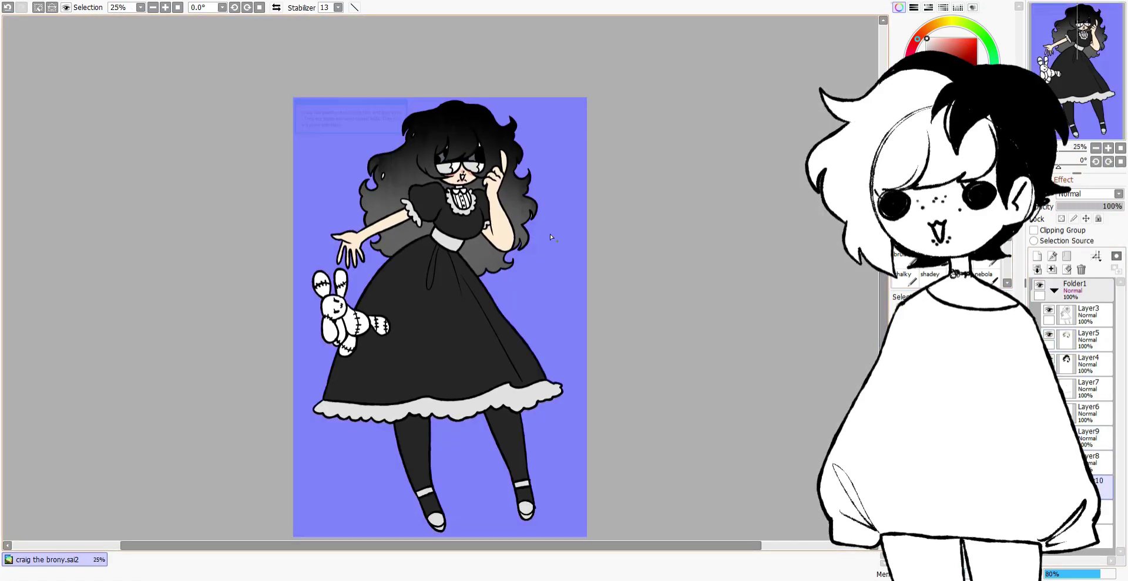
pyautogui.hotkey('ctrl', 'z')
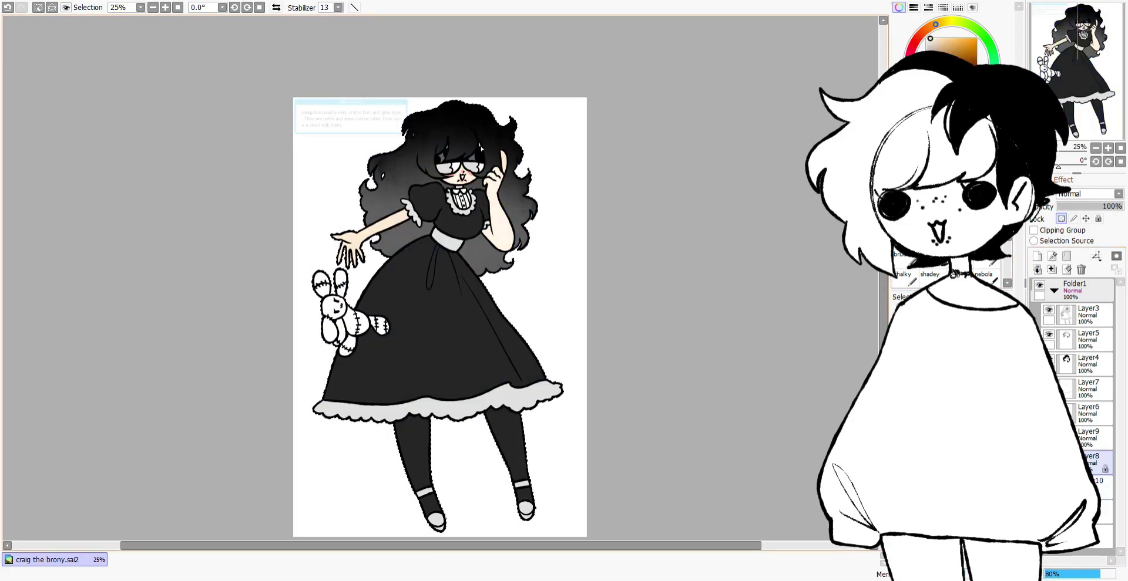
# Tint the whole figure pink, and add a light pink layer above the character folder in Soft Light mode at 16% opacity
pyautogui.click(1087, 315)
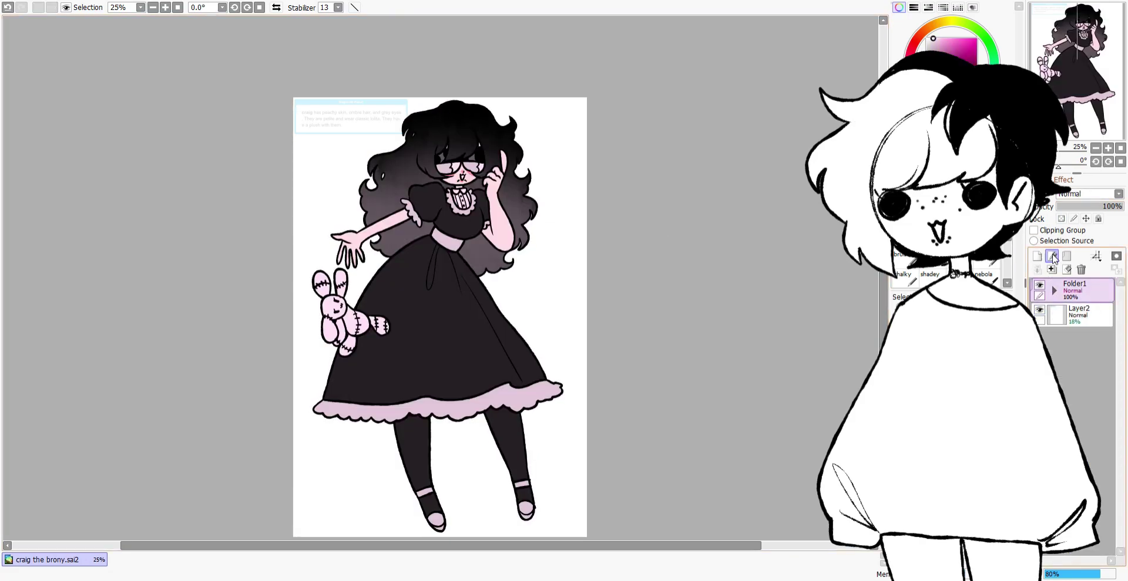
pyautogui.click(1052, 256)
pyautogui.click(446, 177)
pyautogui.moveTo(1087, 207); pyautogui.dragTo(1062, 206)
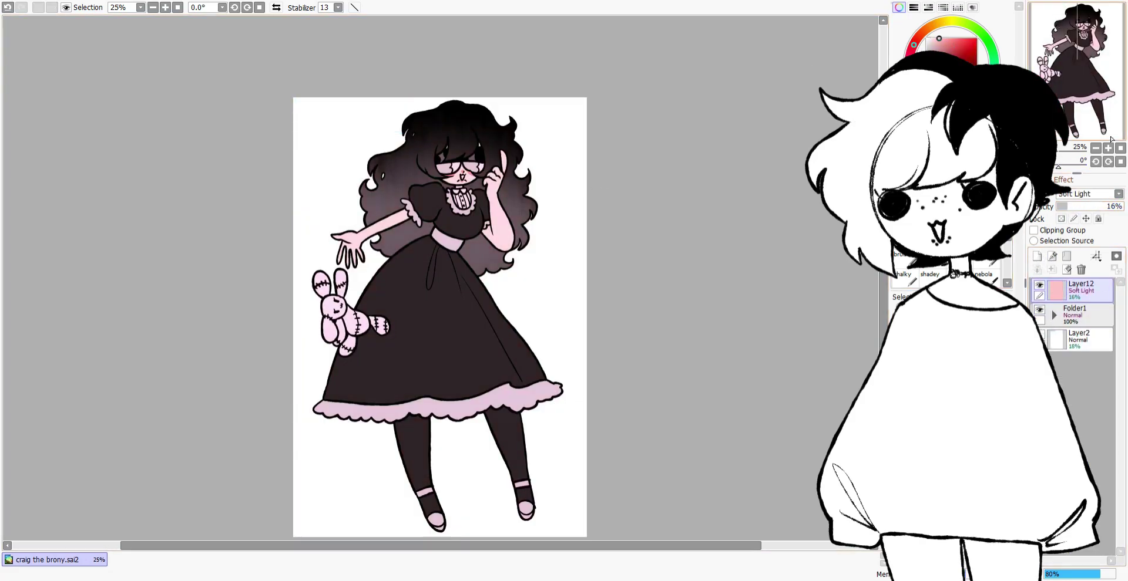
# Add a layer beneath the character folder, fill a large rectangular backdrop with red inside a white border, and recolour it dusty pink
pyautogui.scroll(-1, 602, 184)
pyautogui.click(1080, 340)
pyautogui.click(1036, 256)
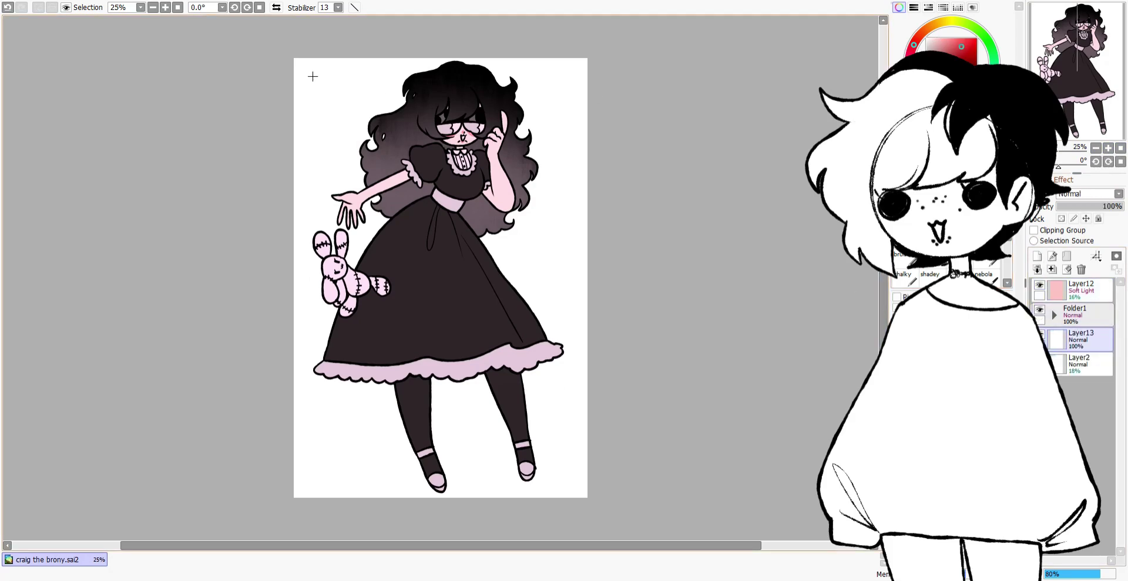
pyautogui.moveTo(566, 478); pyautogui.dragTo(567, 478)
pyautogui.hotkey('ctrl', 'f')
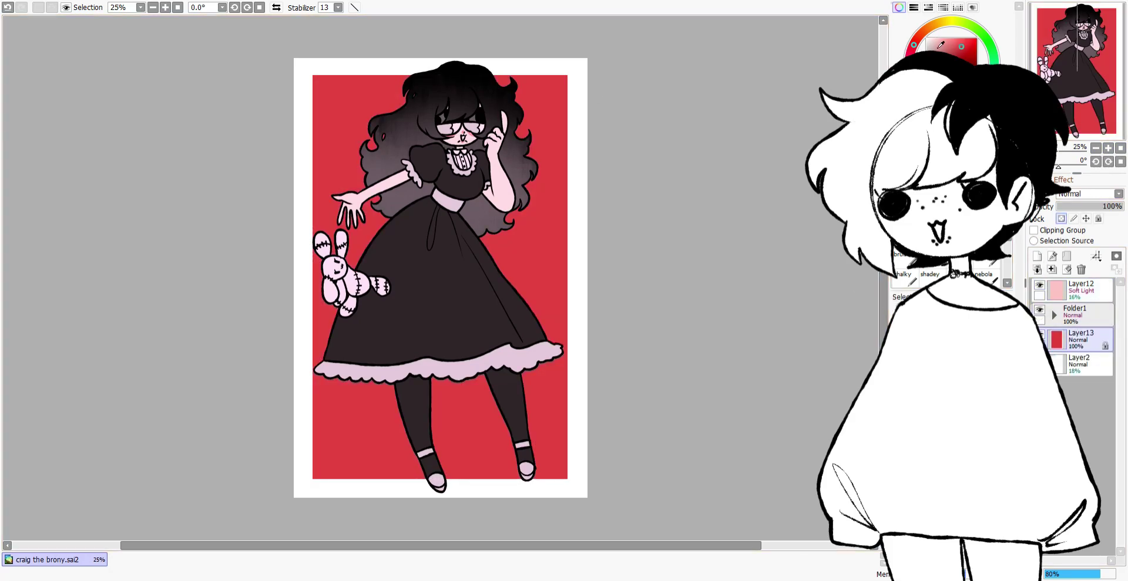
pyautogui.click(942, 44)
pyautogui.hotkey('ctrl', 'f')
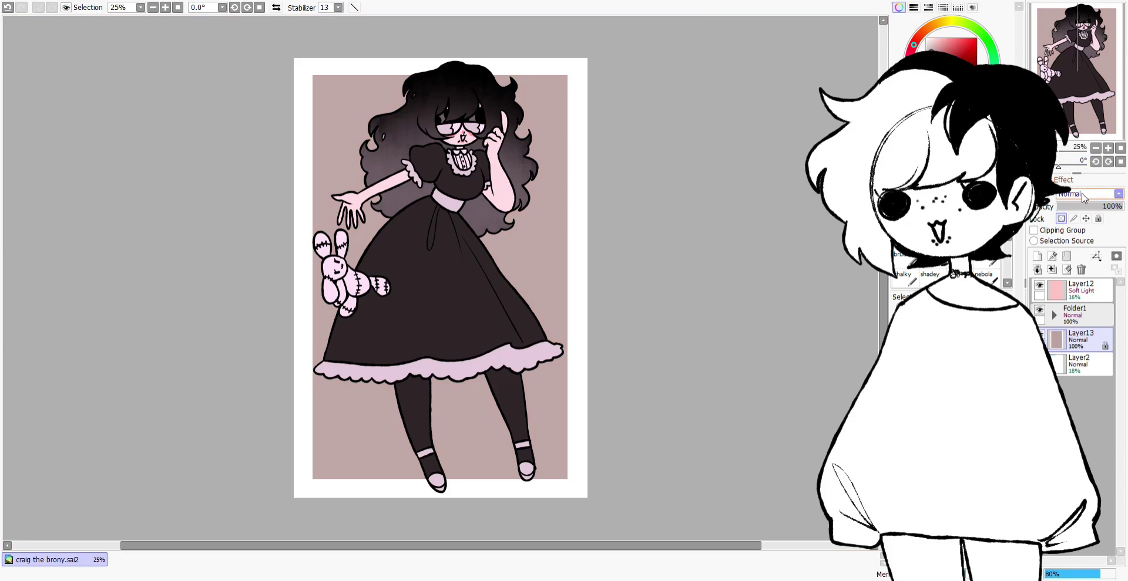